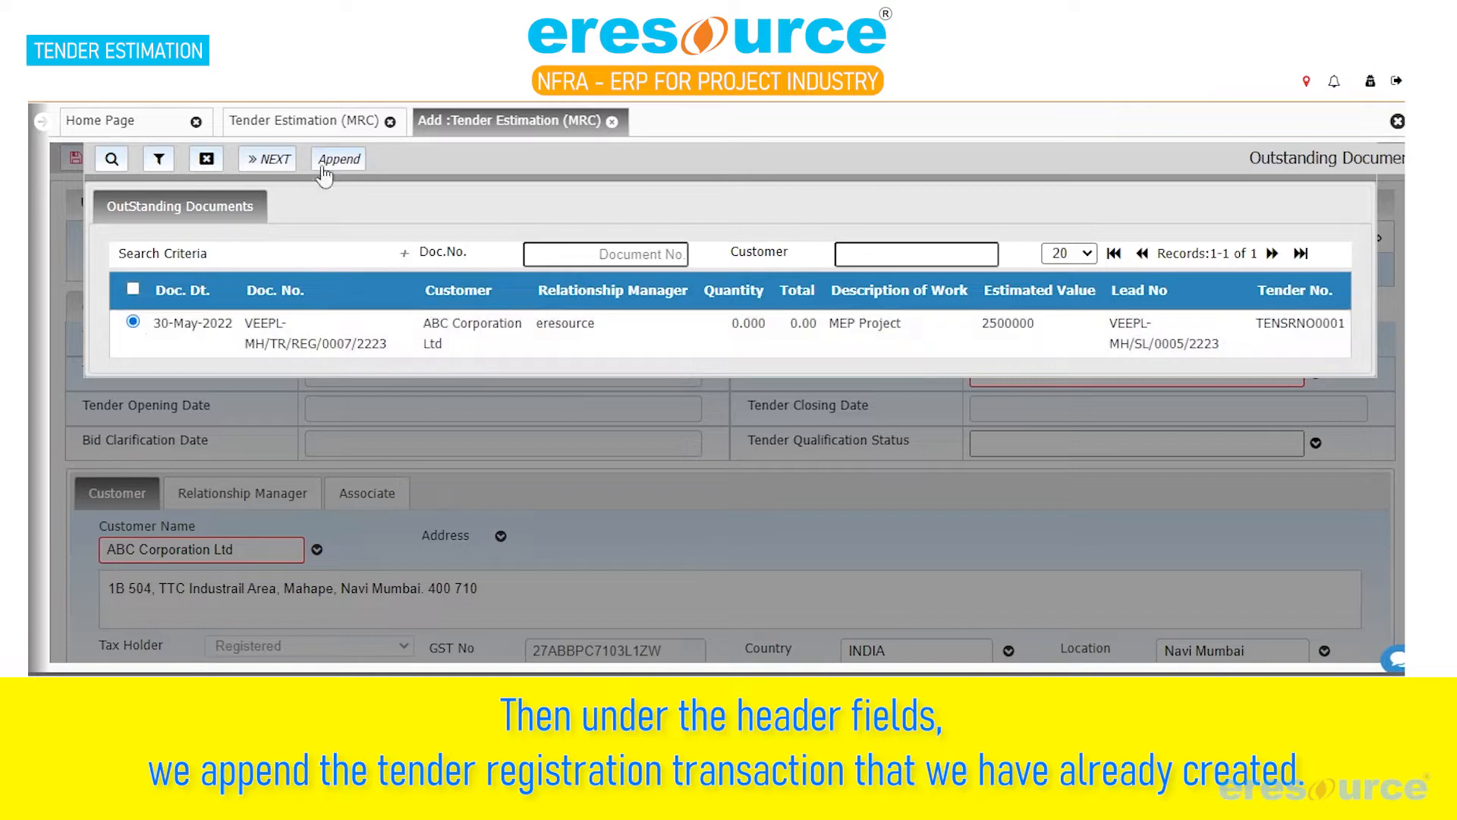
Append the outstanding tender registration for ABC Corporation Ltd's MEP Project, and review its general, work description and project details
left_click(345, 163)
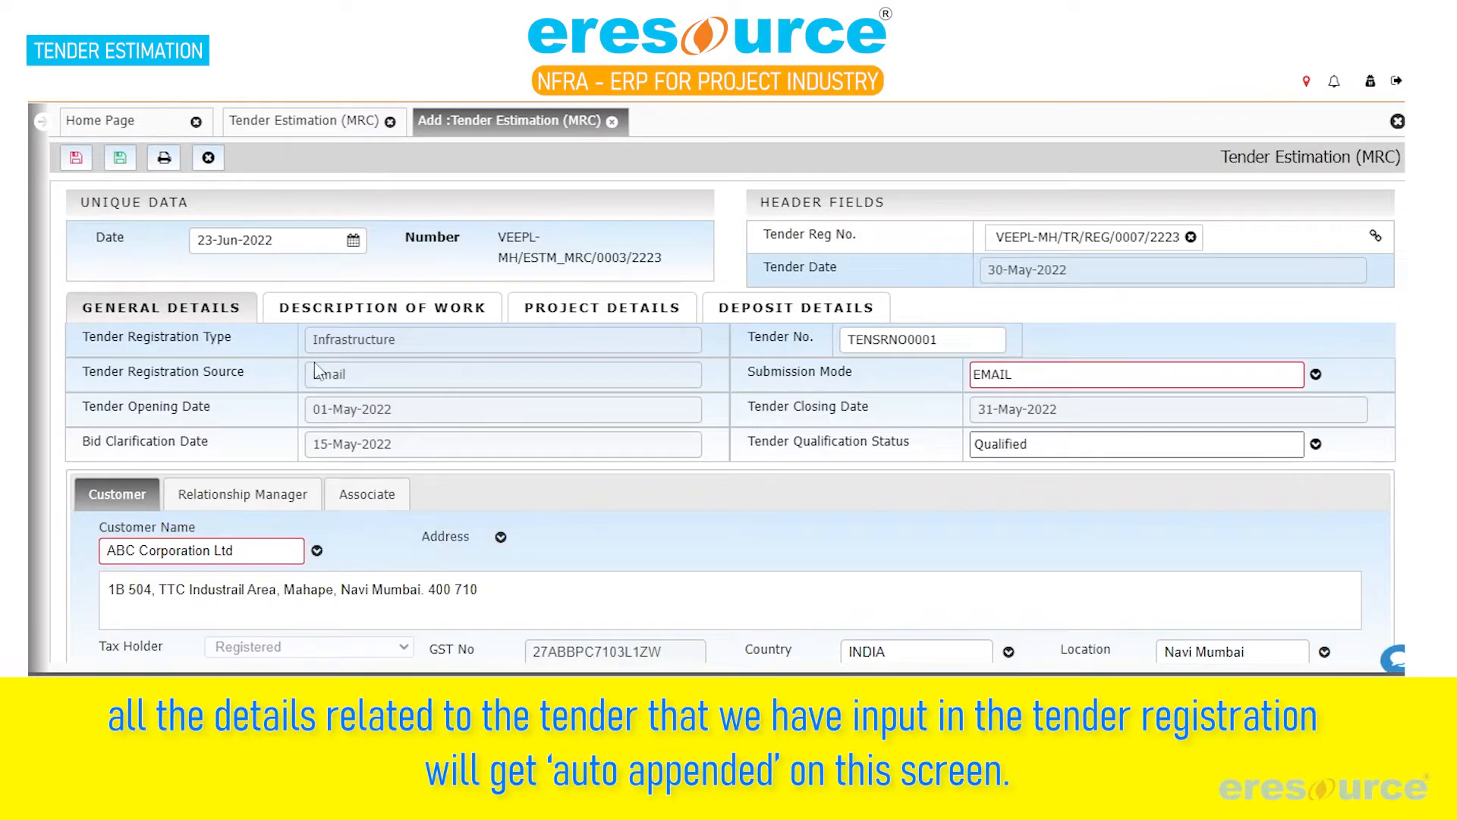
left_click_drag(316, 346, 402, 348)
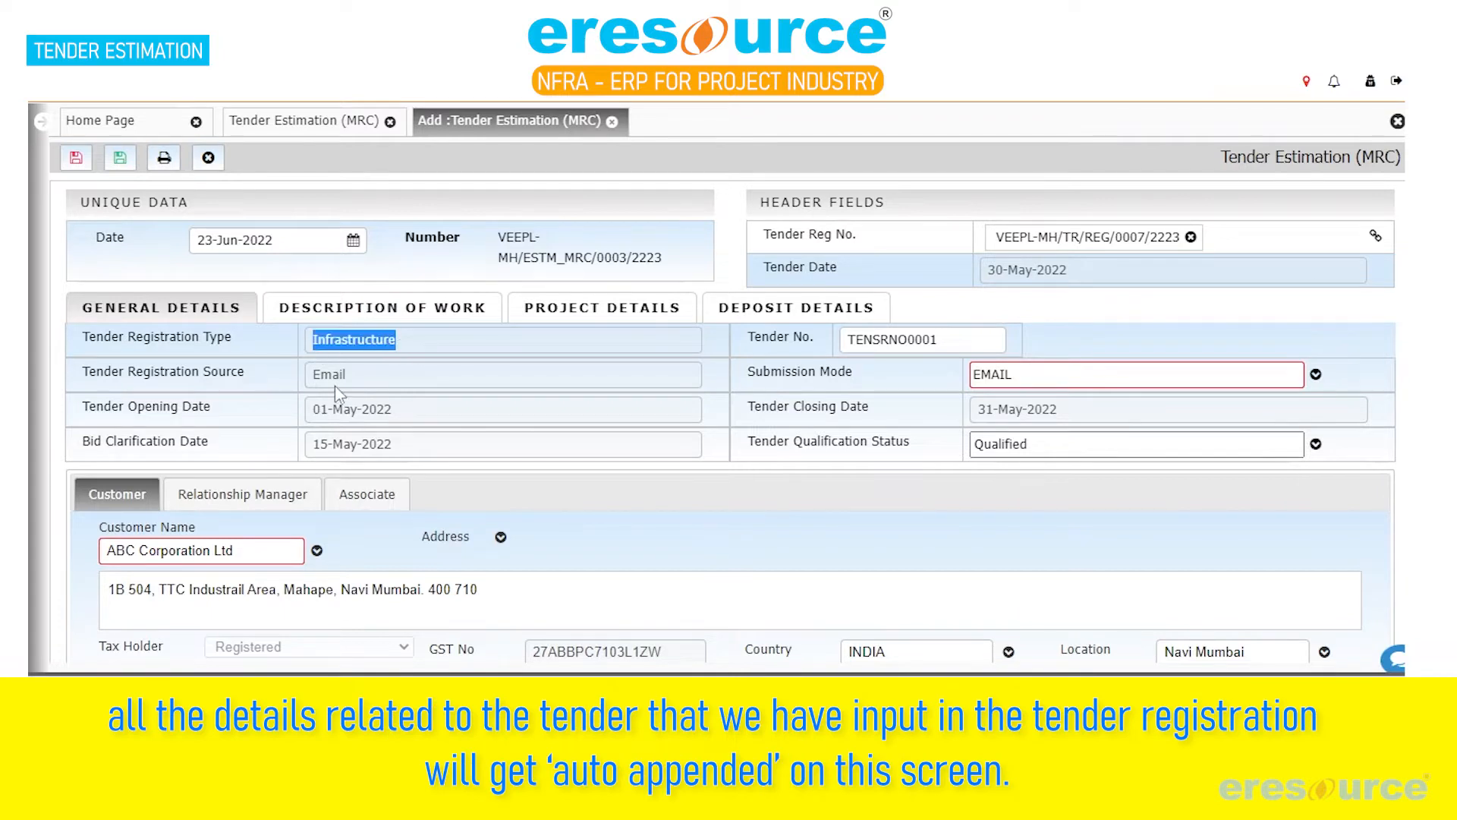
left_click(319, 377)
left_click(533, 416)
left_click(432, 315)
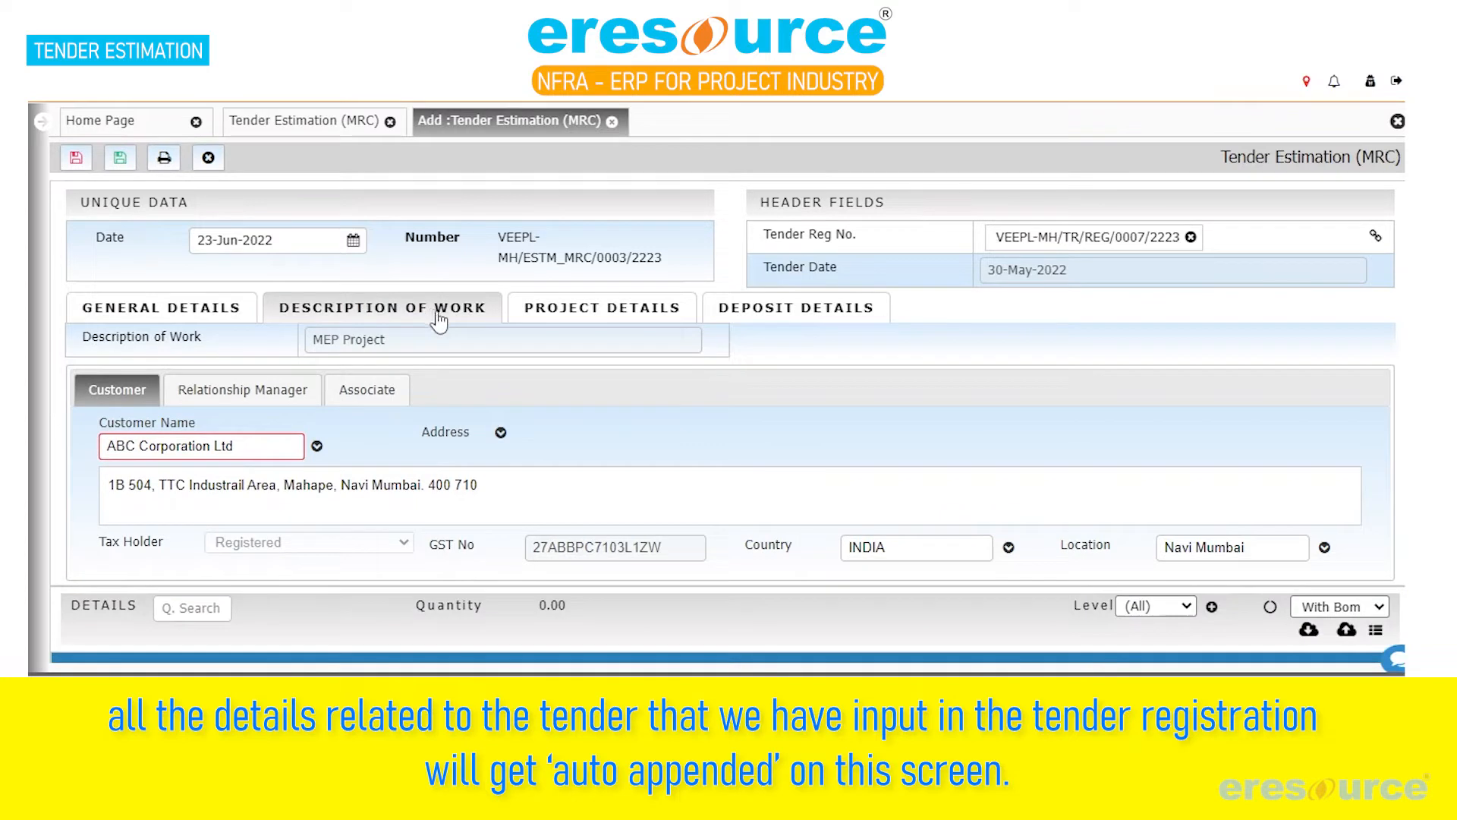
left_click_drag(413, 341, 297, 346)
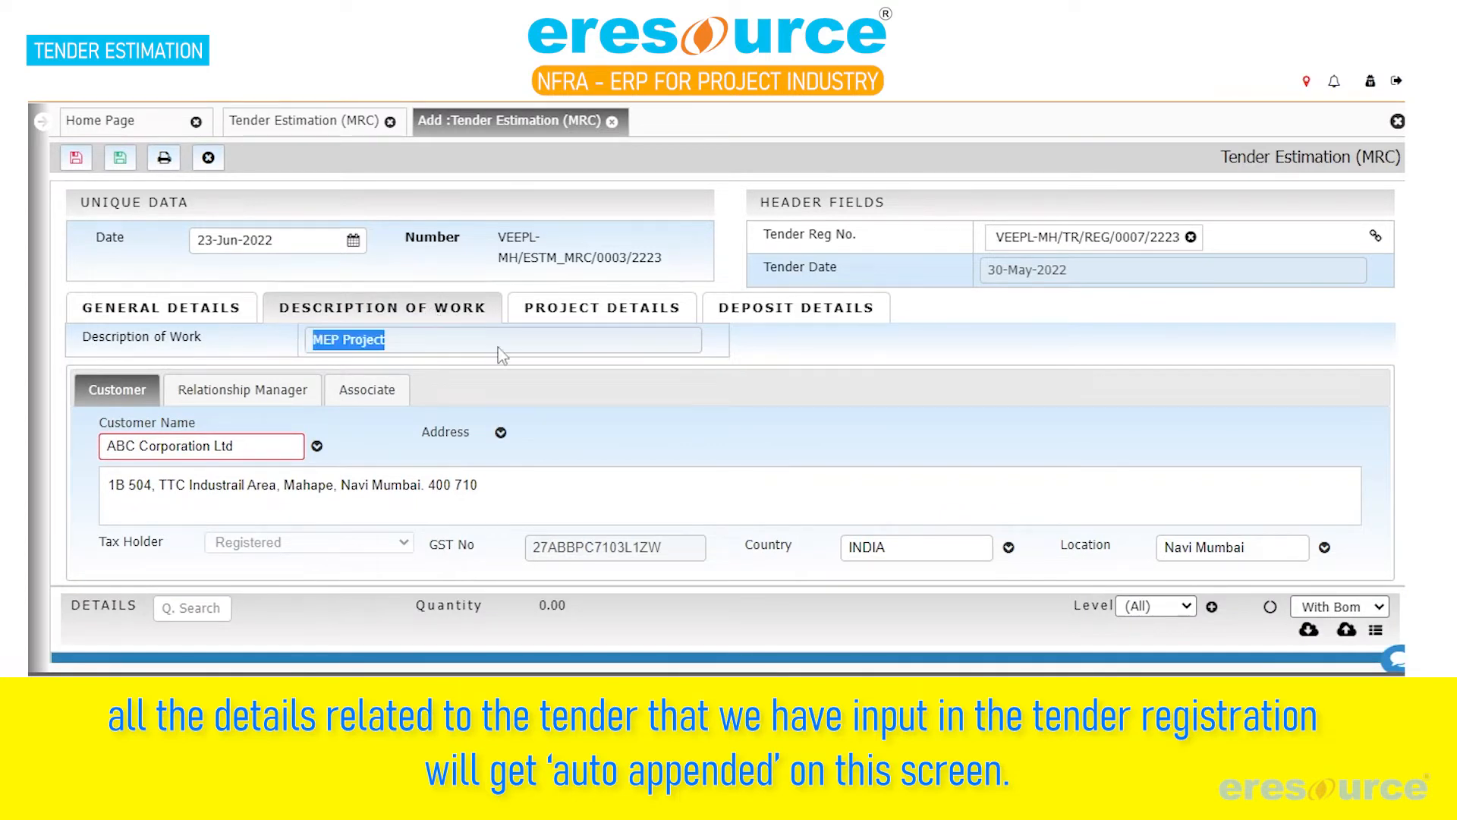
left_click(561, 363)
left_click(596, 322)
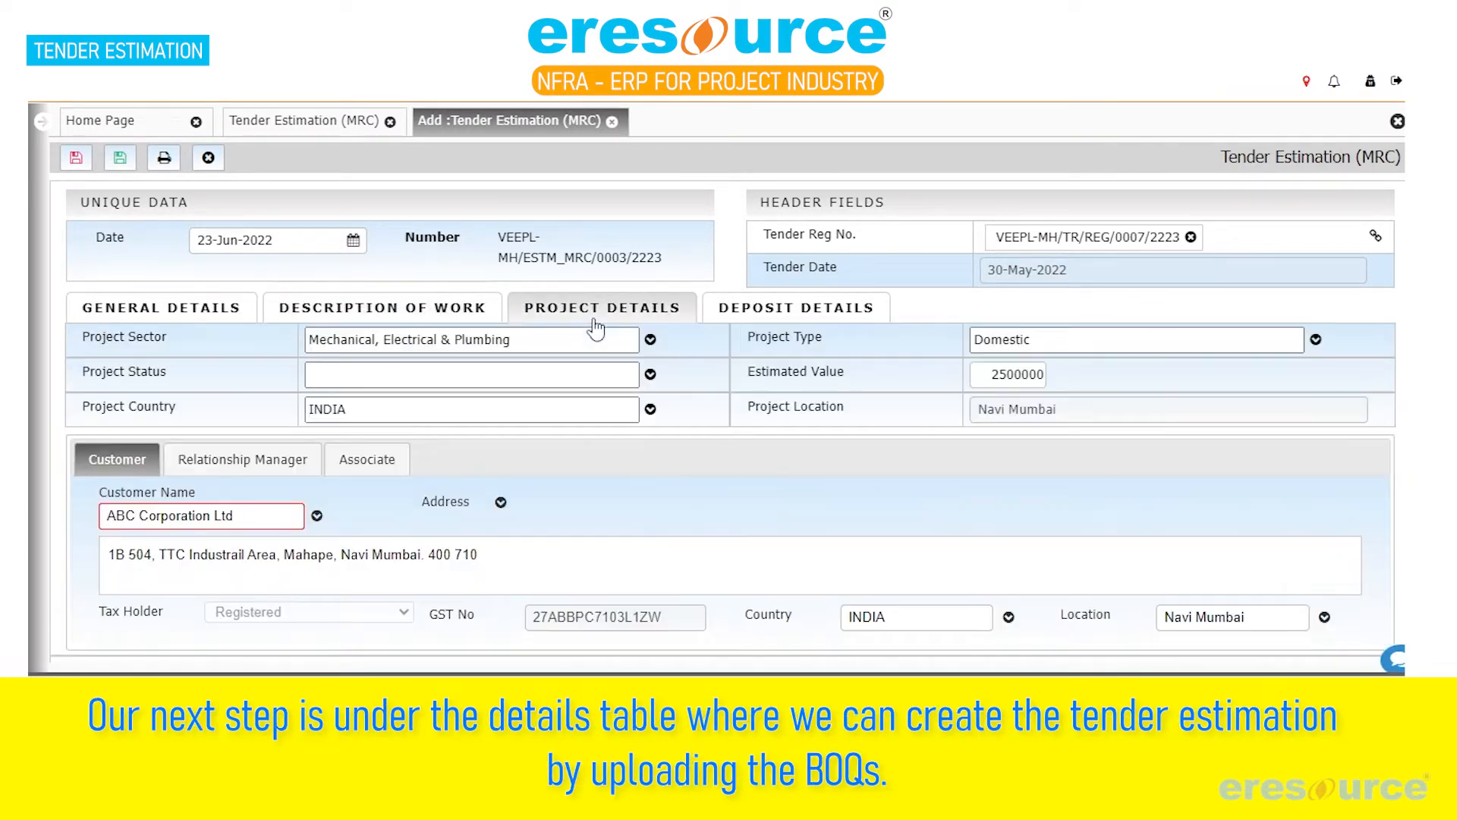
Copy the header description from the Estimation Upload.xlsx workbook in Excel and add it as the first BOQ line, "Fire Fighting System Work"
scroll(812, 434, "down", 1)
scroll(812, 434, "down", 4)
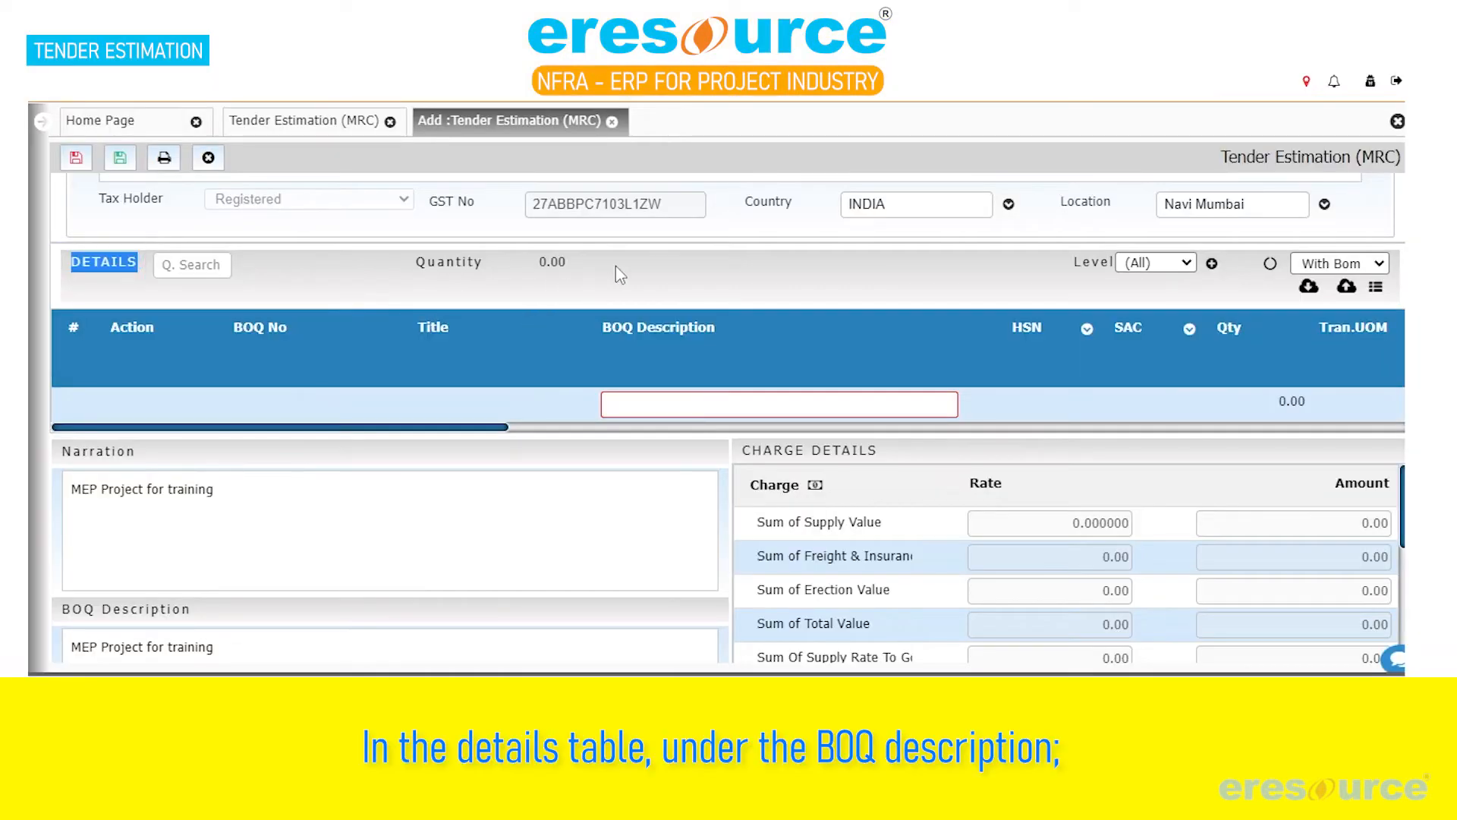
left_click(658, 409)
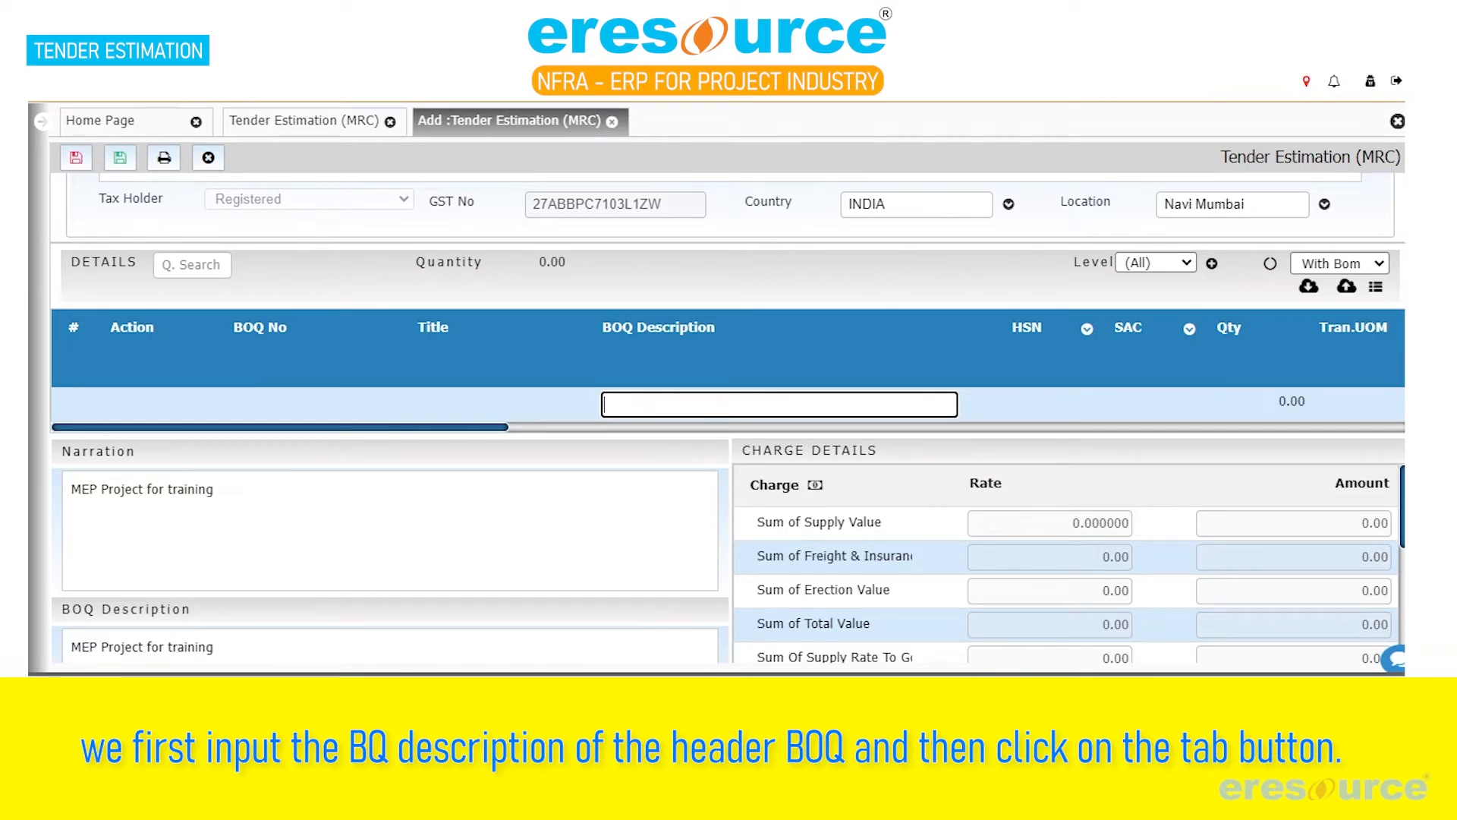
mouse_move(672, 668)
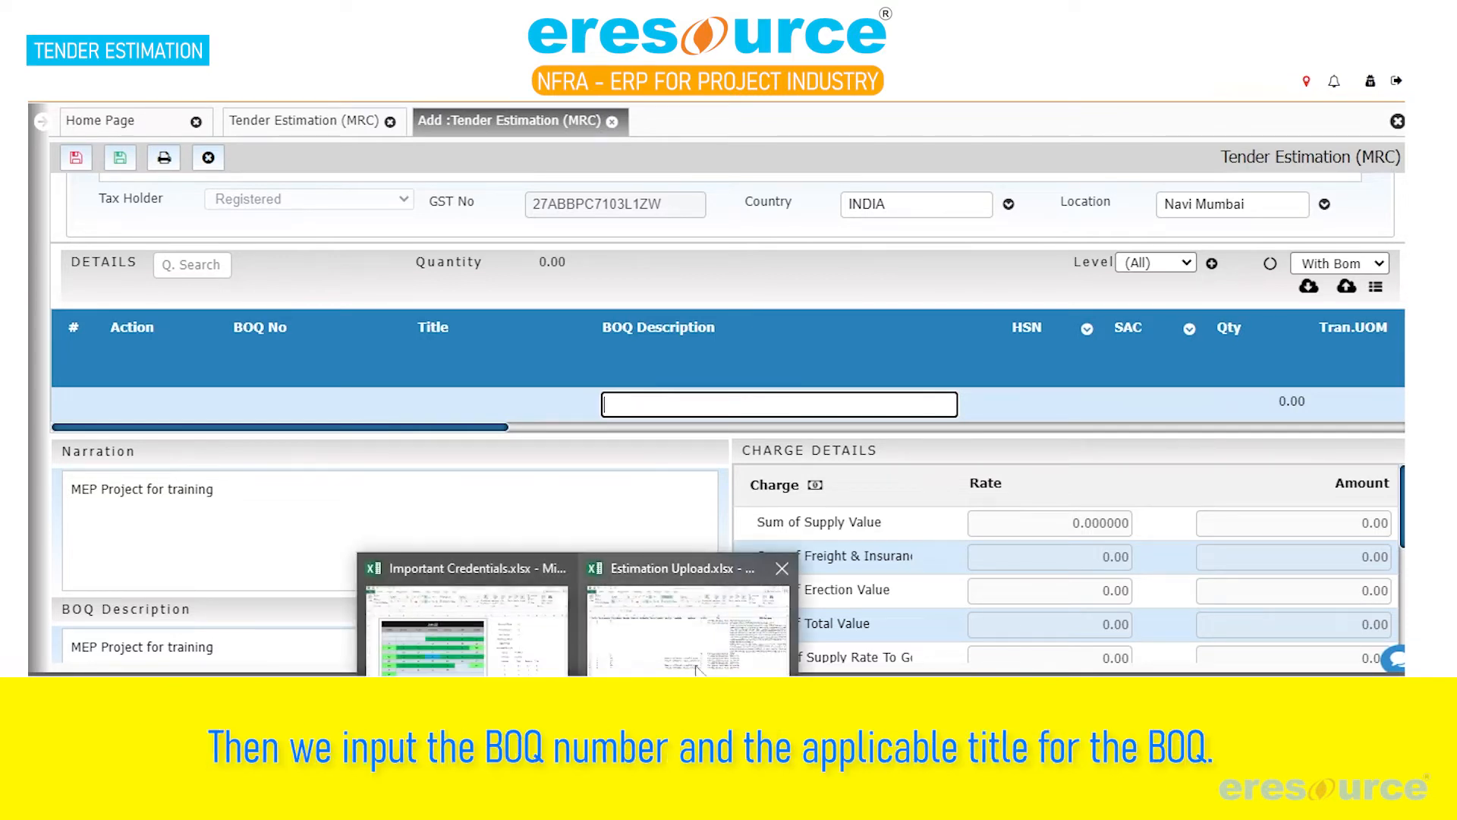
left_click(722, 662)
key("Right")
key("Right")
key("Right")
key("Right")
key("Right")
key("Right")
key("Right")
key("Right")
key("Right")
key("Right")
key("Right")
key("Right")
key("Right")
key("Right")
key("Down")
key("ctrl+c")
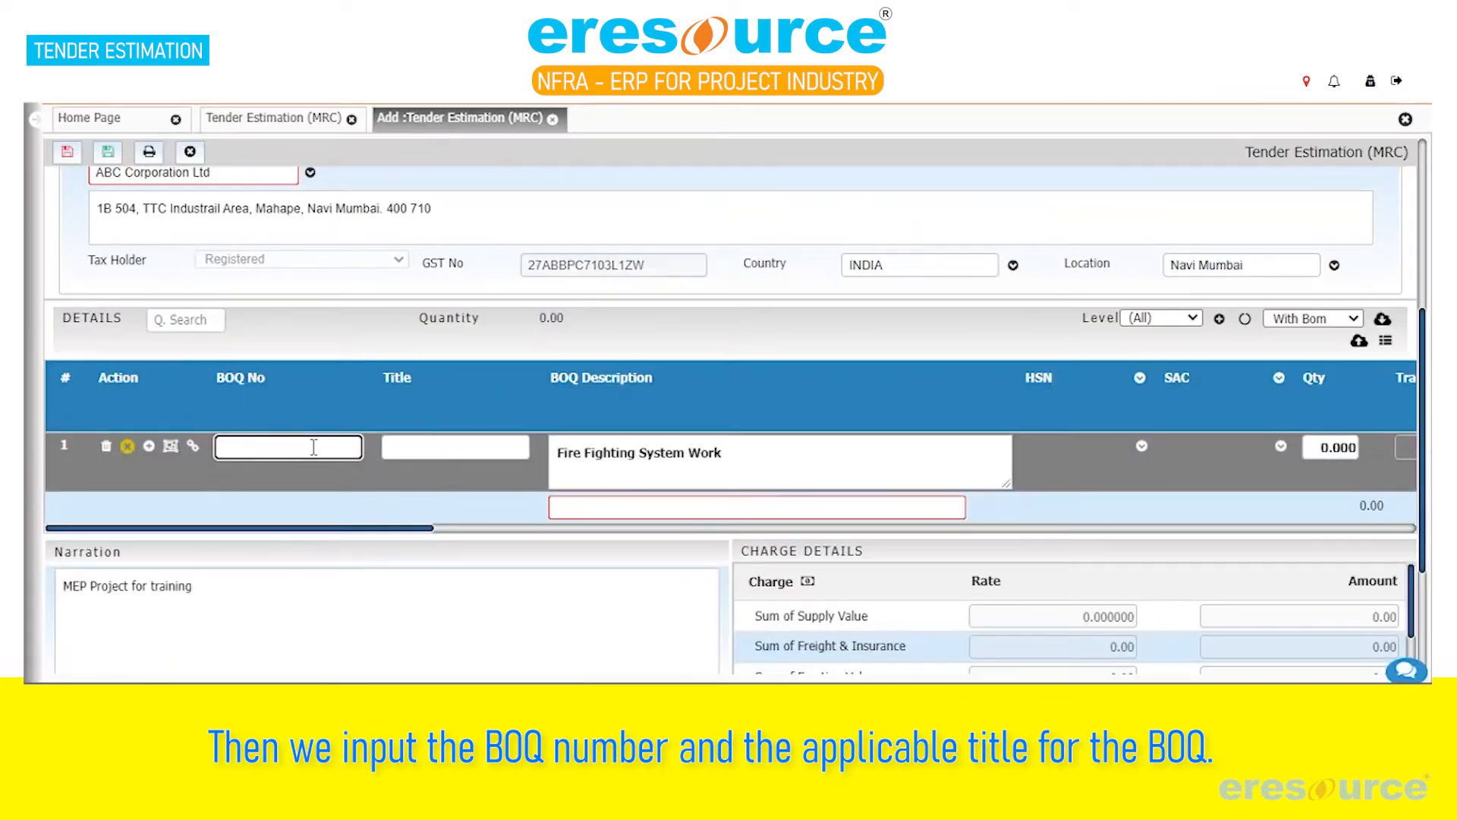
Set the first line's BOQ number to 1 and its title to "Fire Fighting System Work"
type("1")
key("Tab")
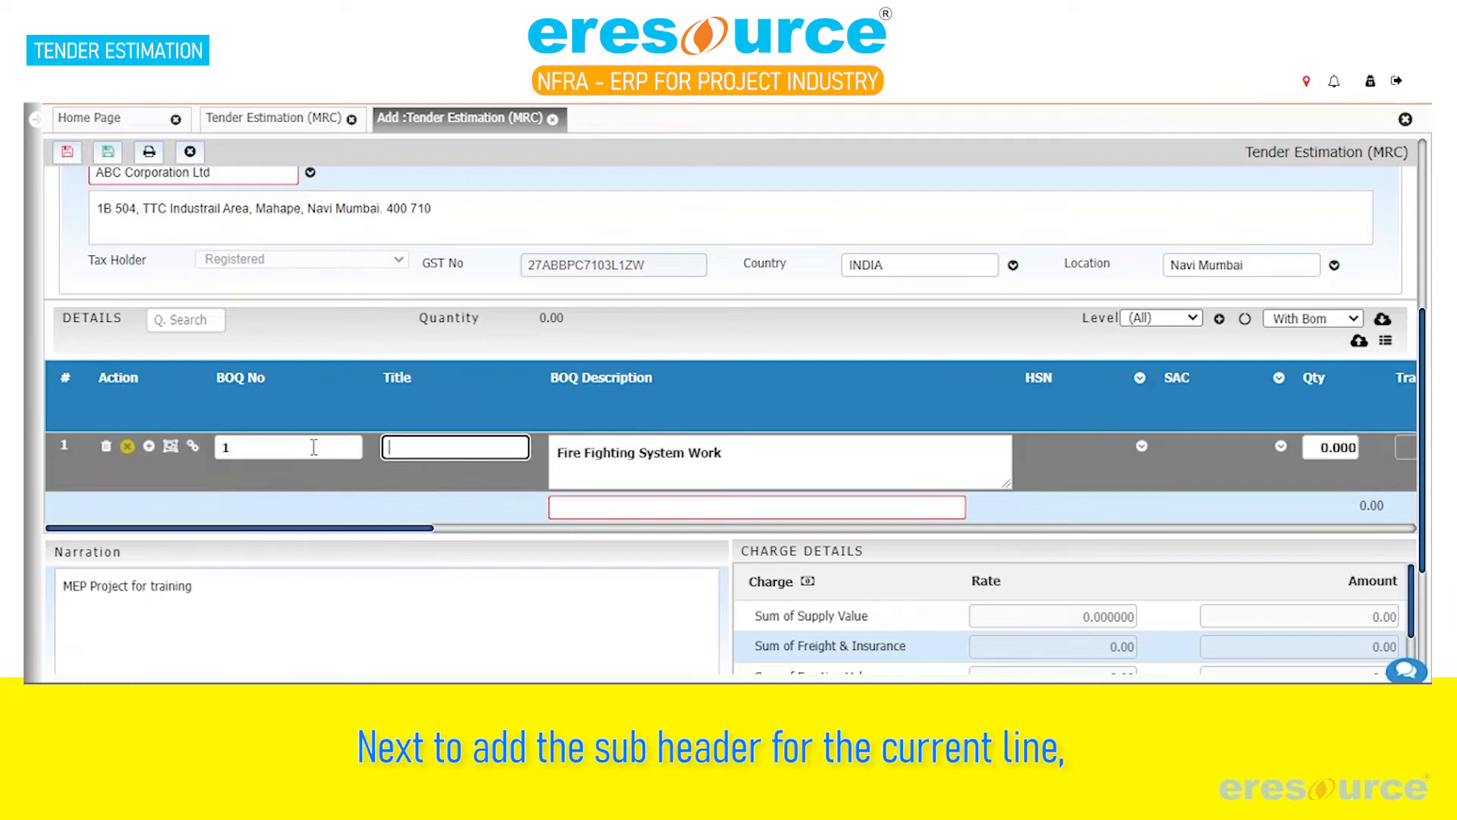
key("ctrl+v")
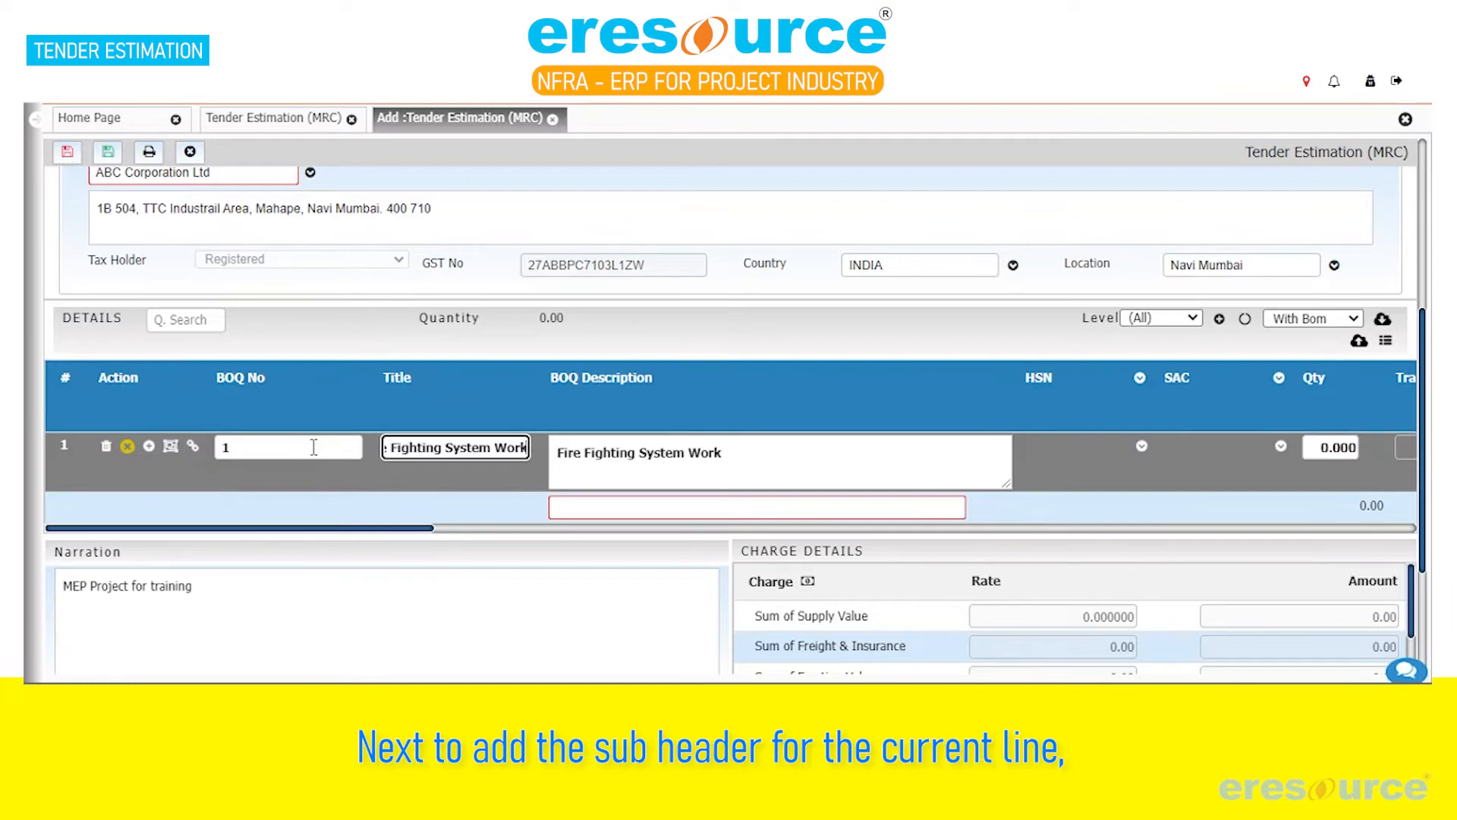
Add a sub-header line under BOQ line 1 with the description "AUTOMATIC WATER SPRINKLER SYSTEM FOR WAREHOUSE"
left_click(149, 445)
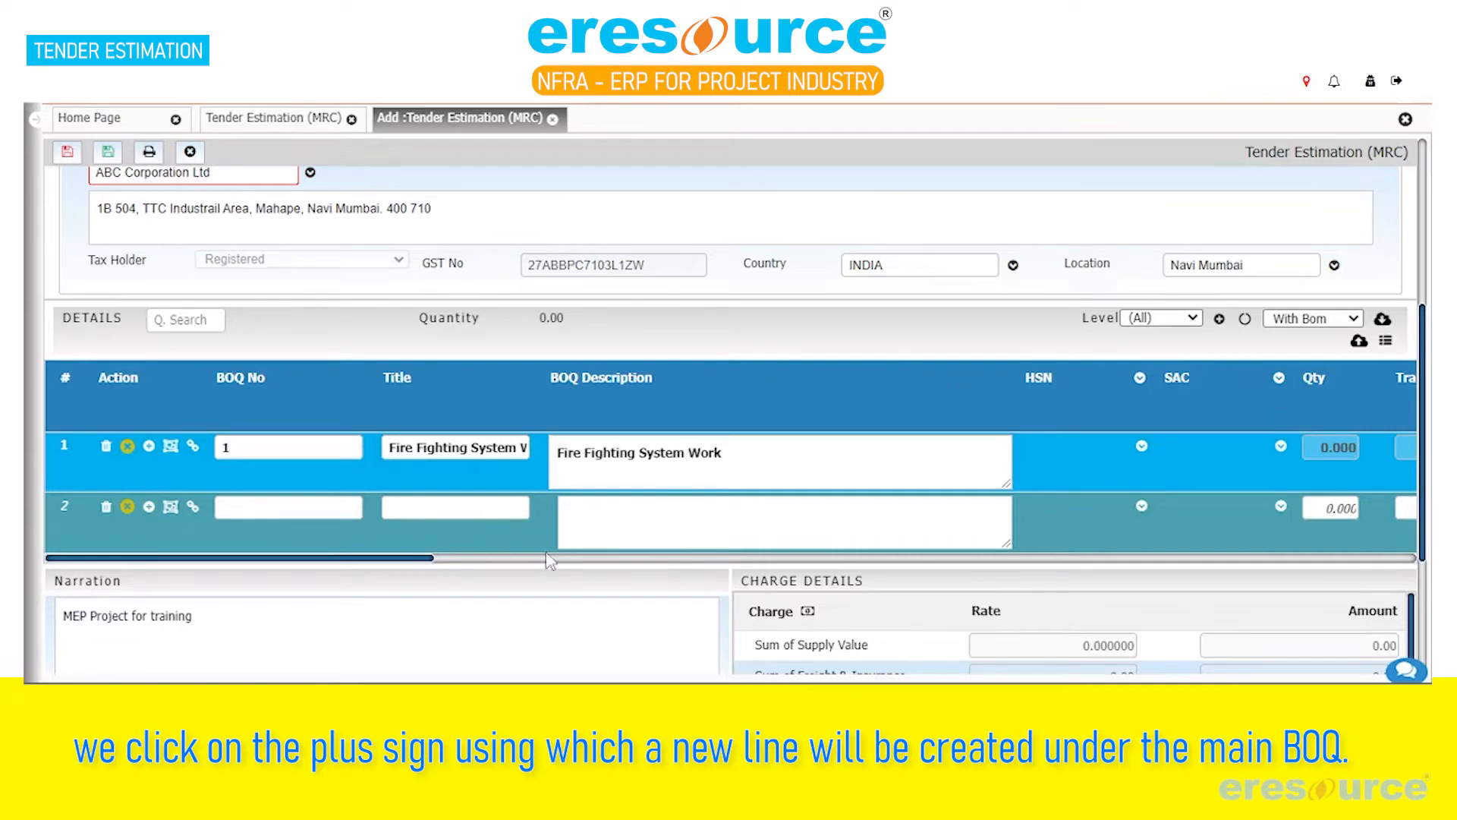
left_click(669, 536)
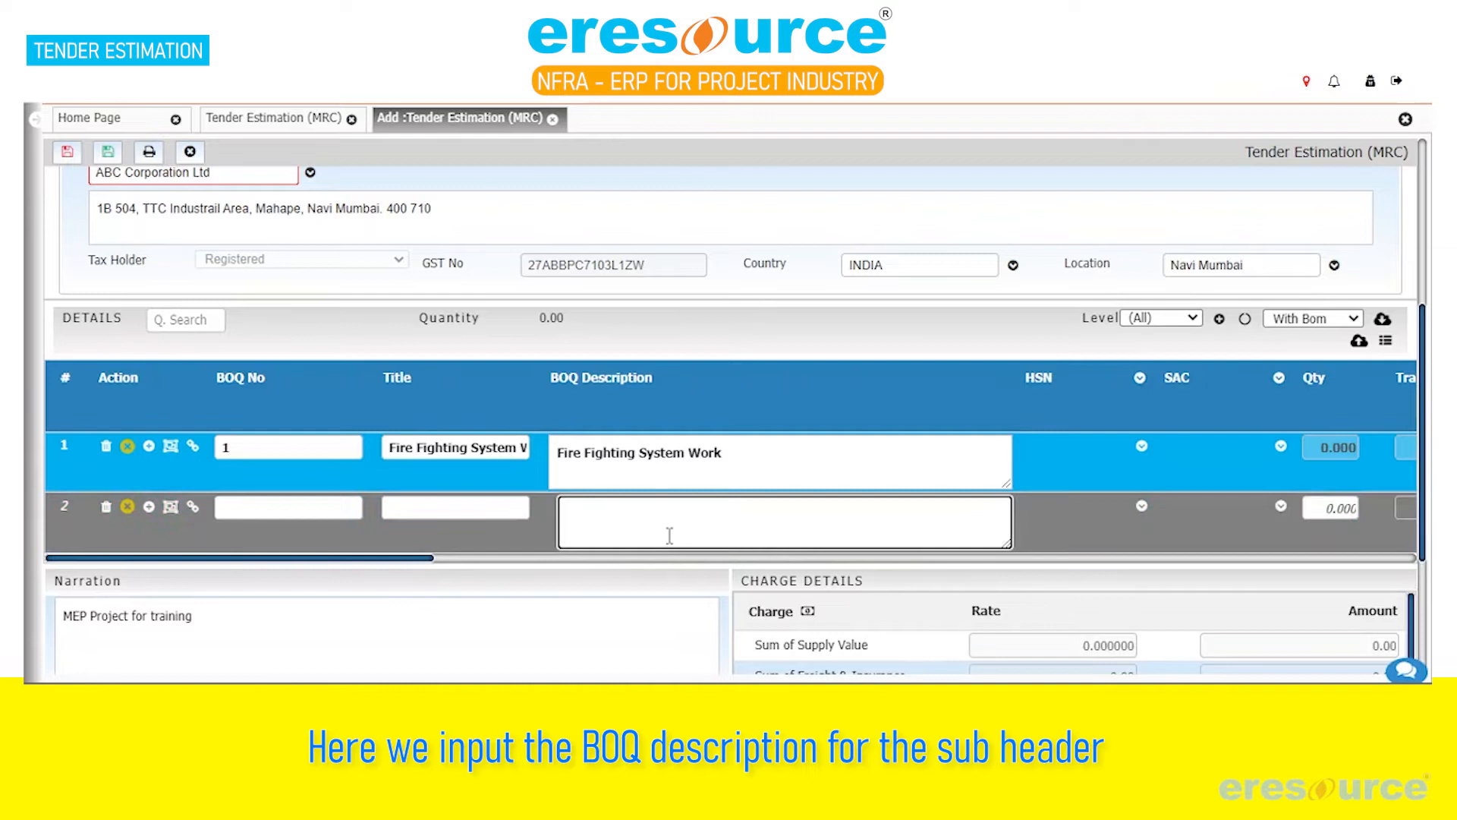
key("ctrl+v")
Give the sub-header line the same title as line 1, "Fire Fighting System Work", and BOQ number A
triple_click(433, 448)
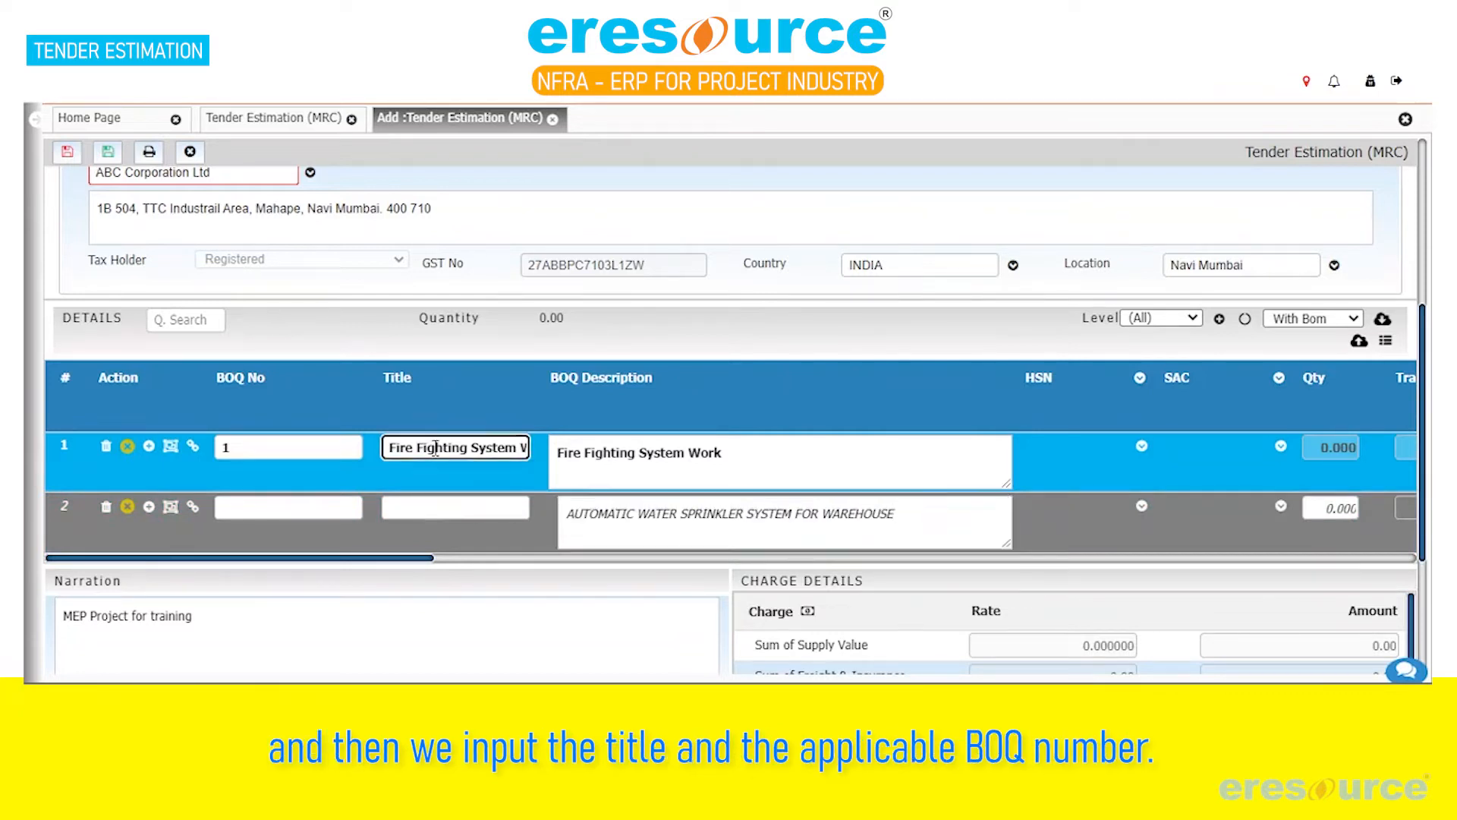
left_click(438, 507)
key("ctrl+v")
left_click(312, 509)
type("A")
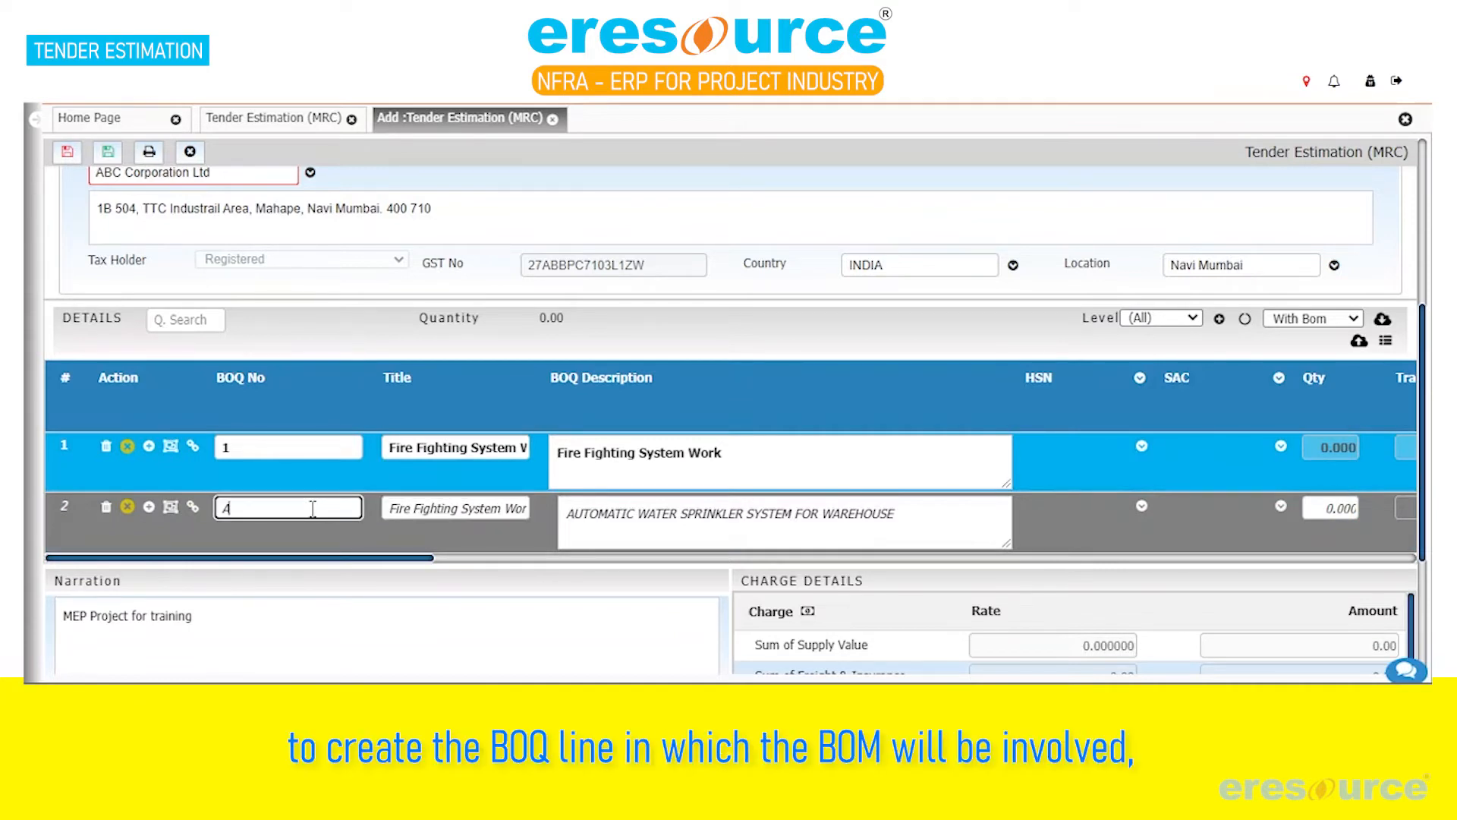
Add a child line under BOQ line A and fill in the copied description of the JINDAL make piping work
left_click(149, 506)
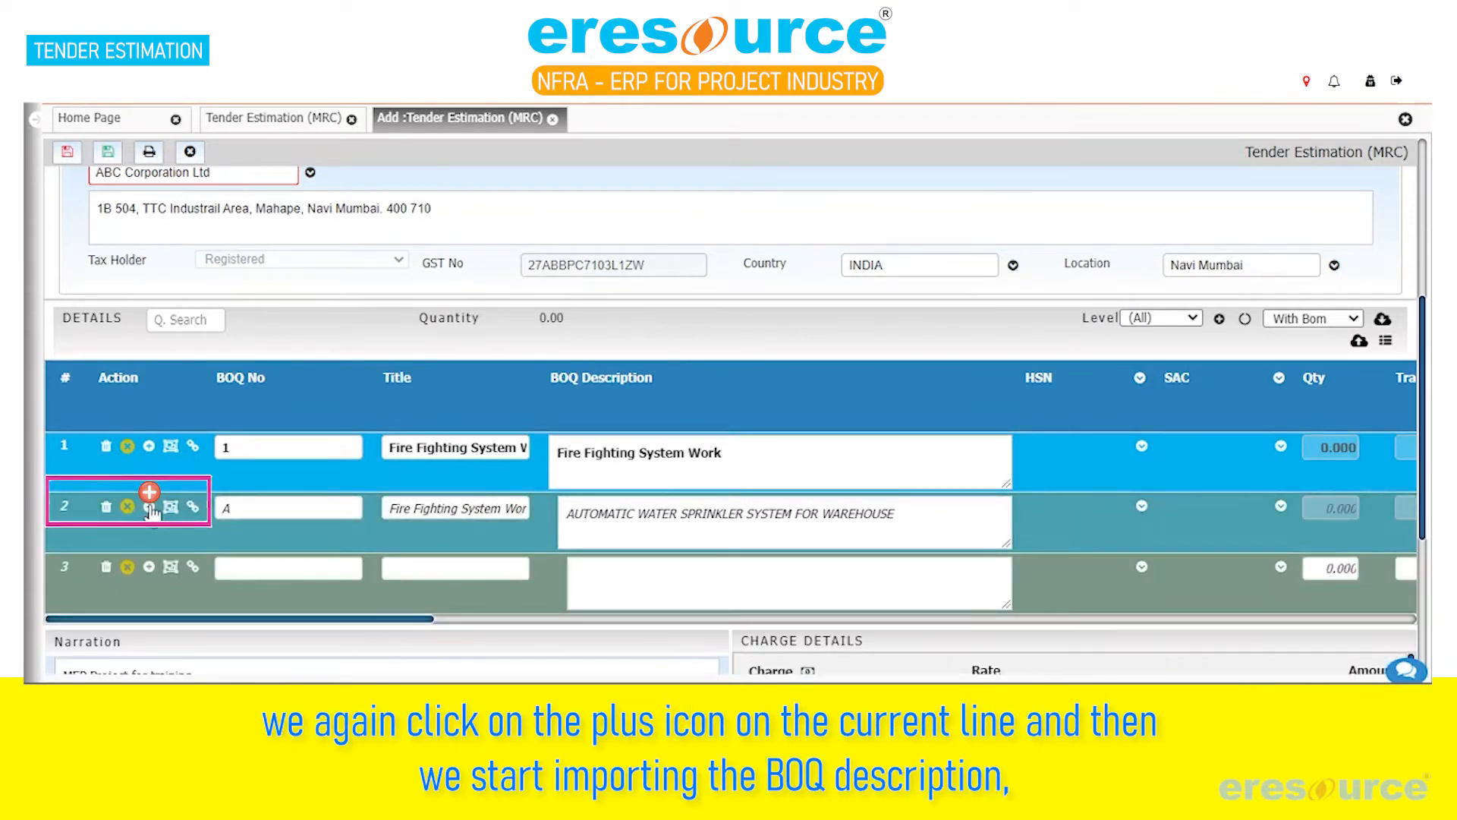
left_click(653, 583)
key("ctrl+v")
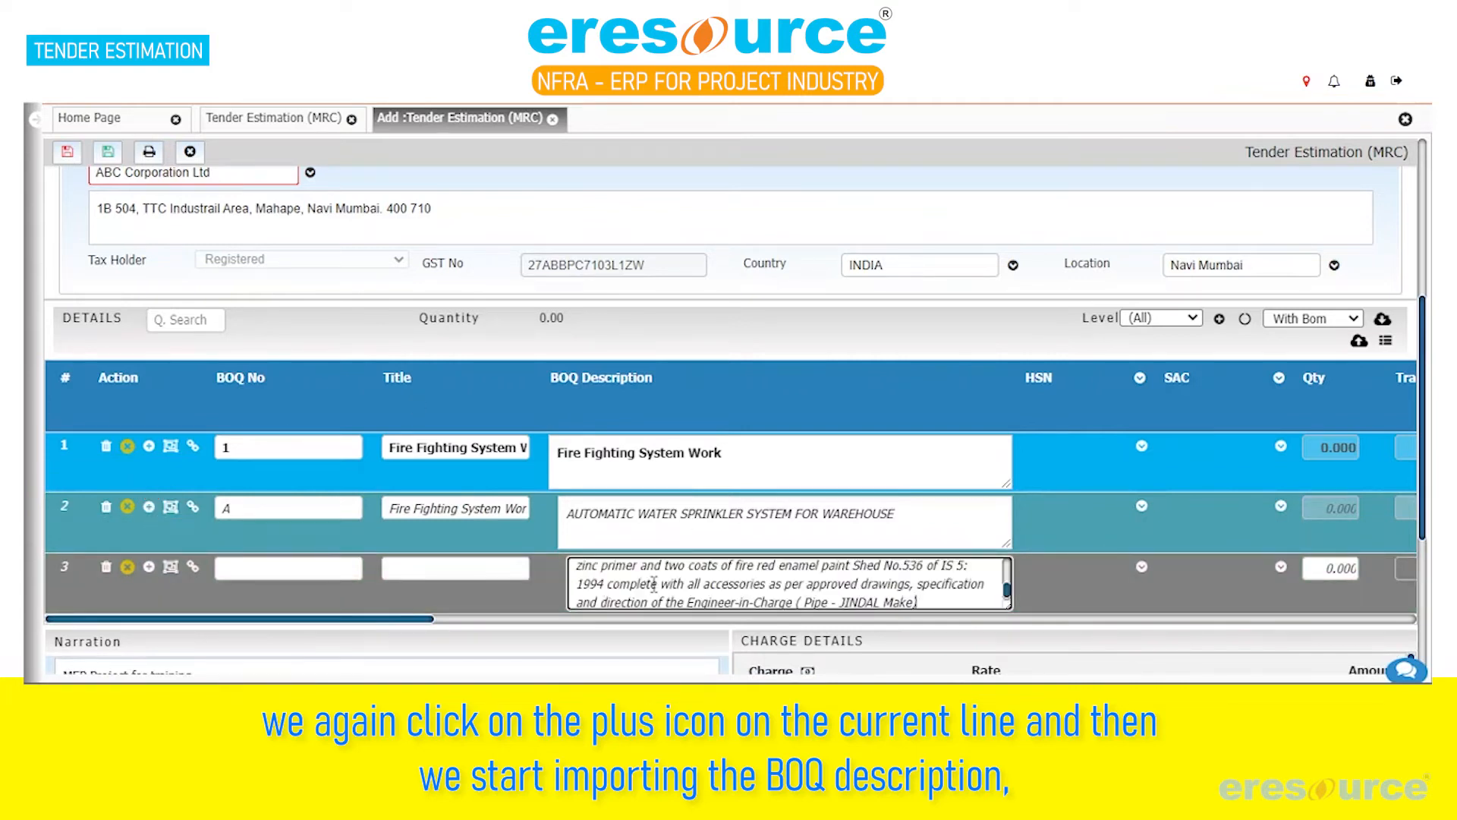
Copy line A's title "Fire Fighting System Work" to the third line and set that line's BOQ number to A1
left_click_drag(389, 508, 572, 531)
key("ctrl+c")
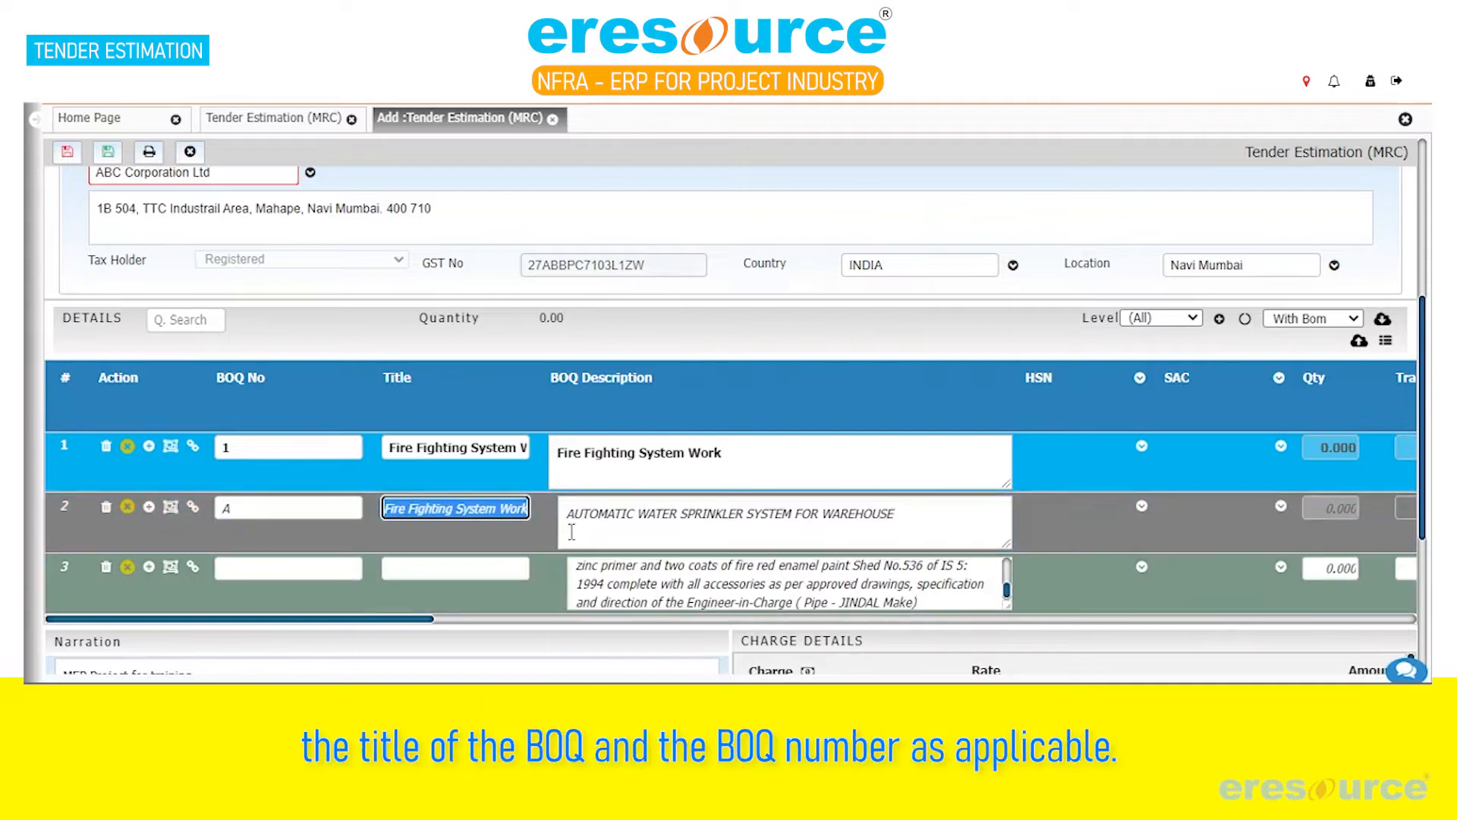
left_click(485, 573)
key("ctrl+v")
left_click(310, 567)
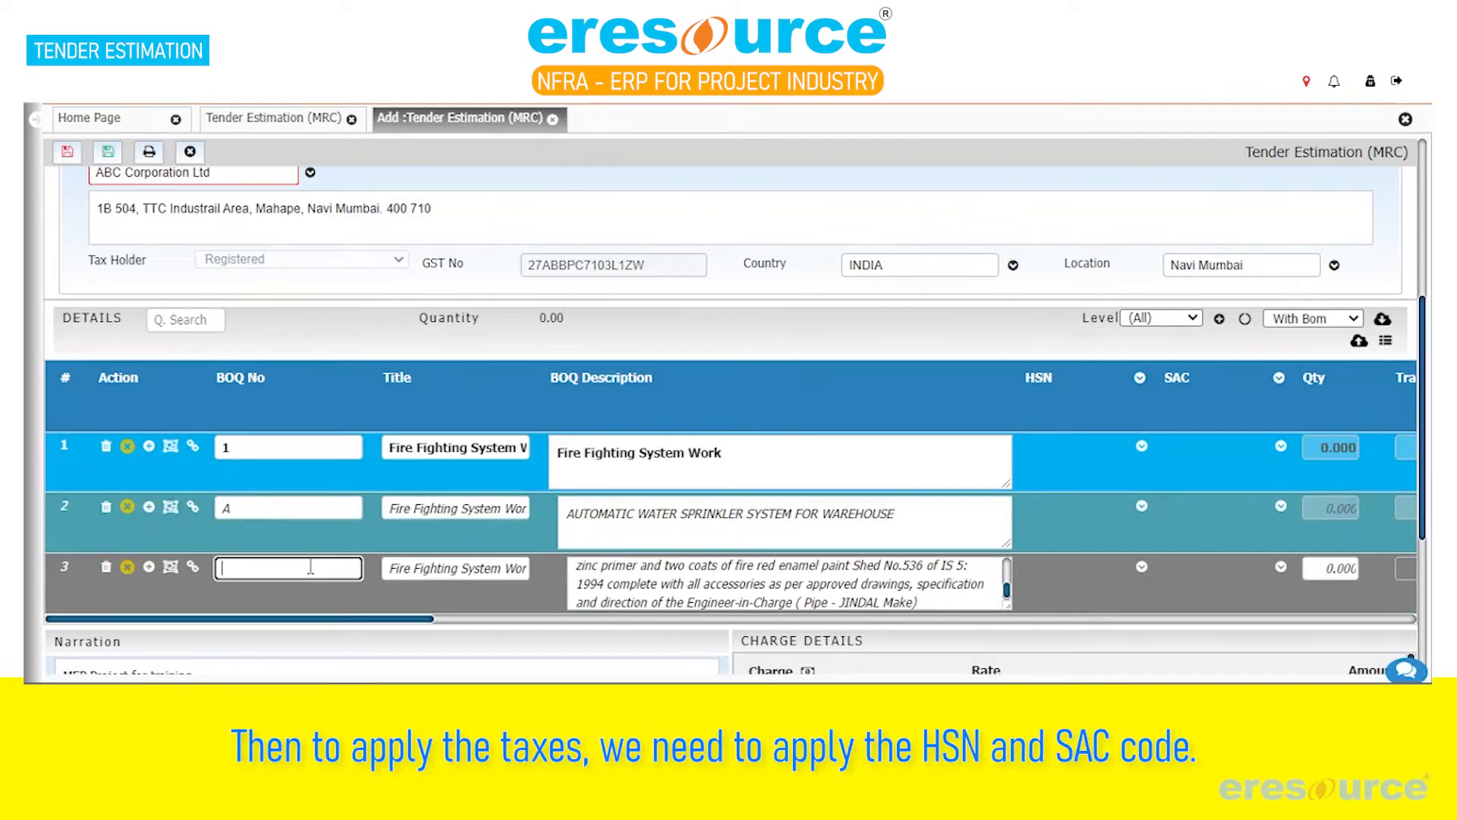
type("A1")
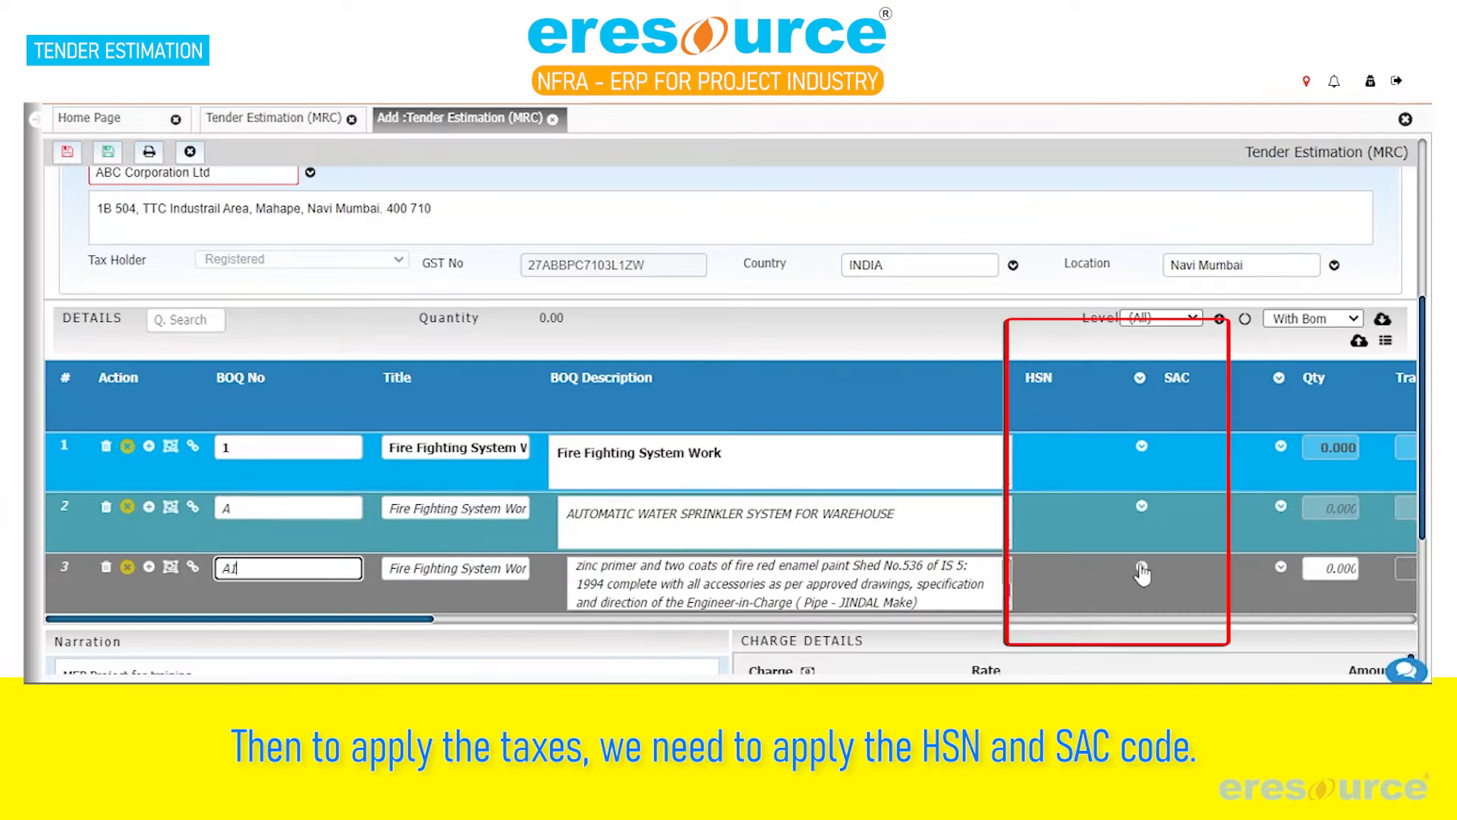
Assign HSN code 7326 and SAC code 995461 to BOQ line A1
left_click(1141, 568)
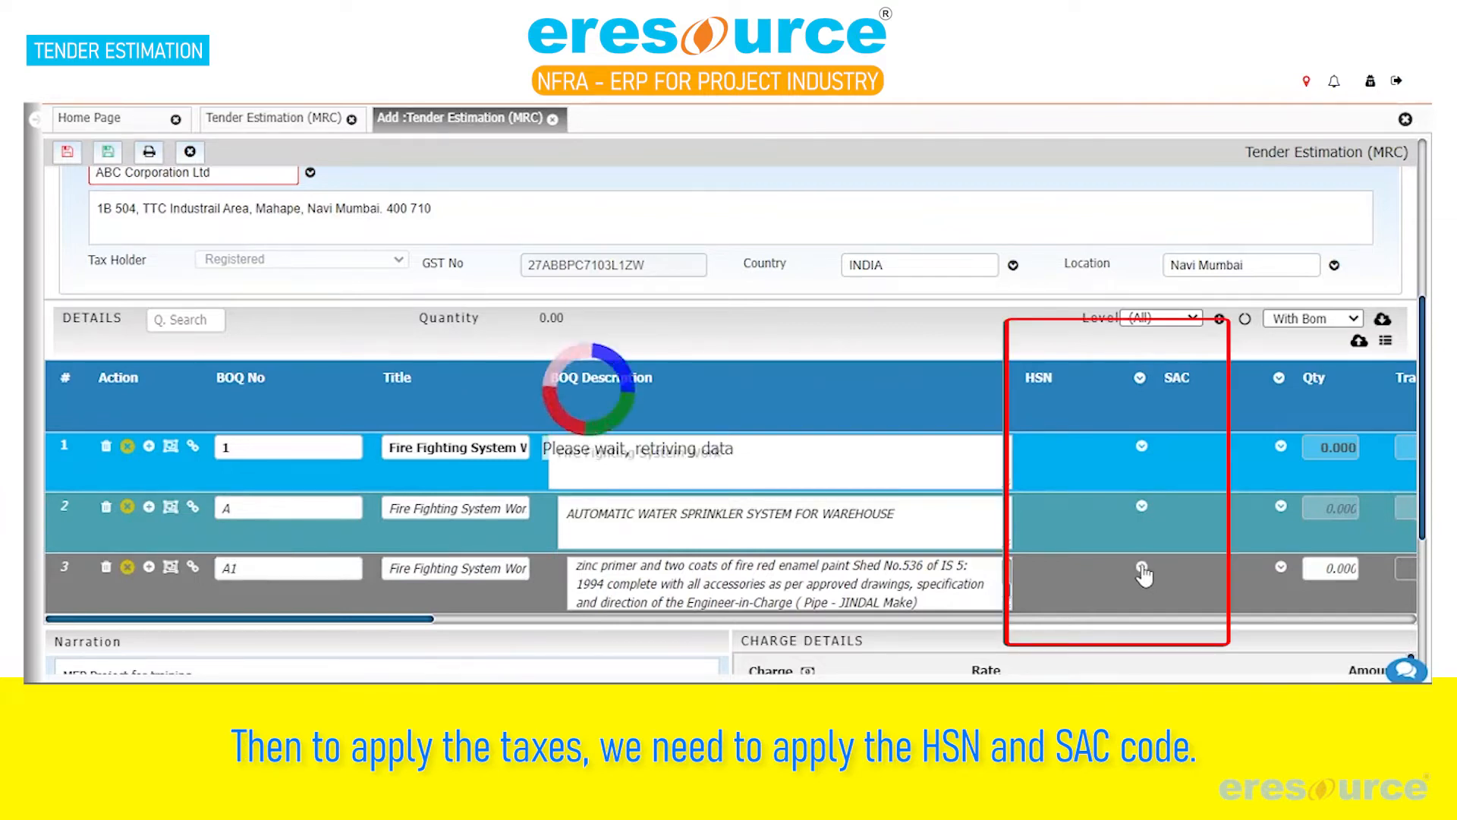
type("7327")
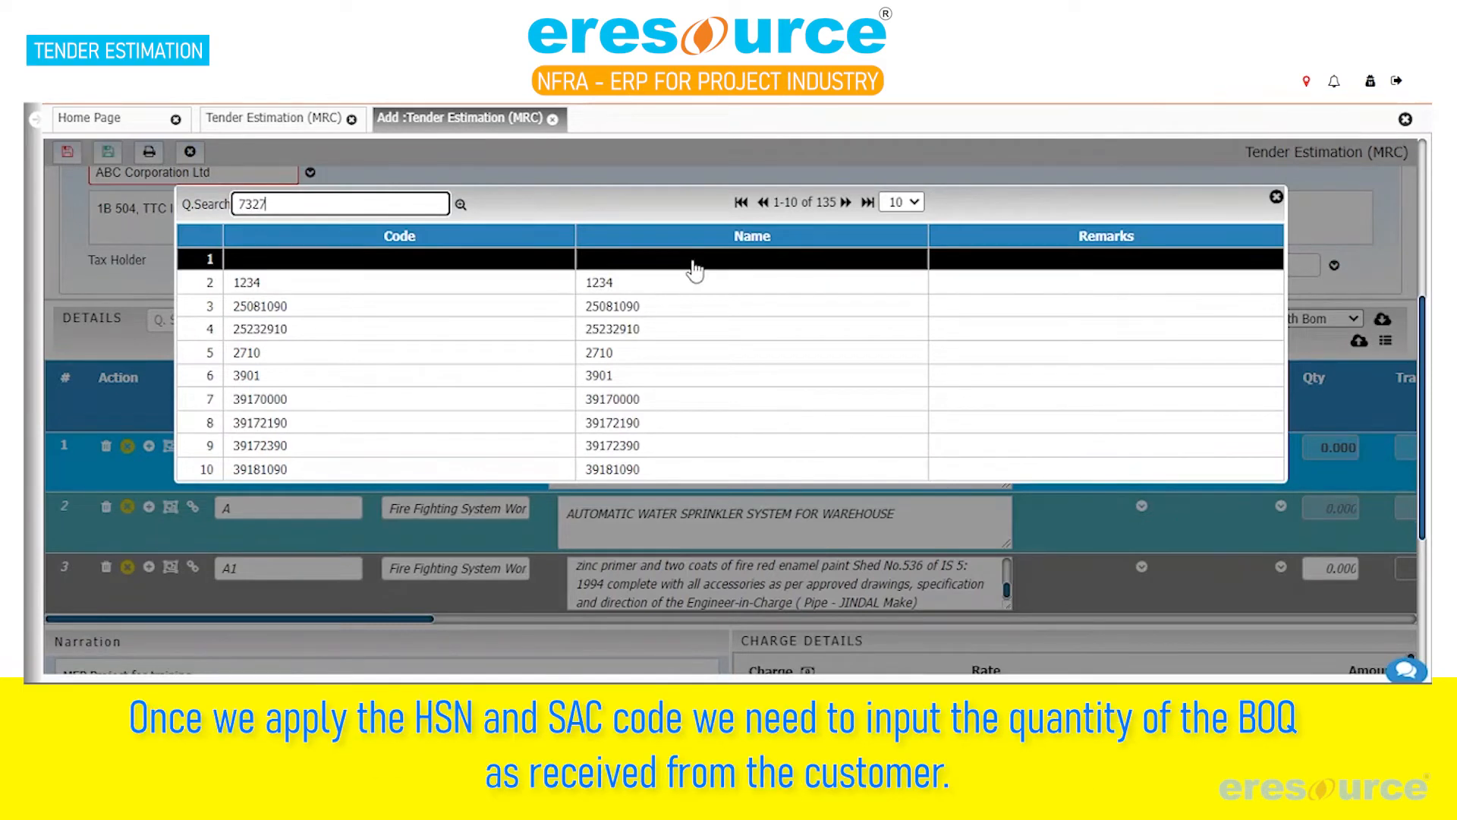
key("Return")
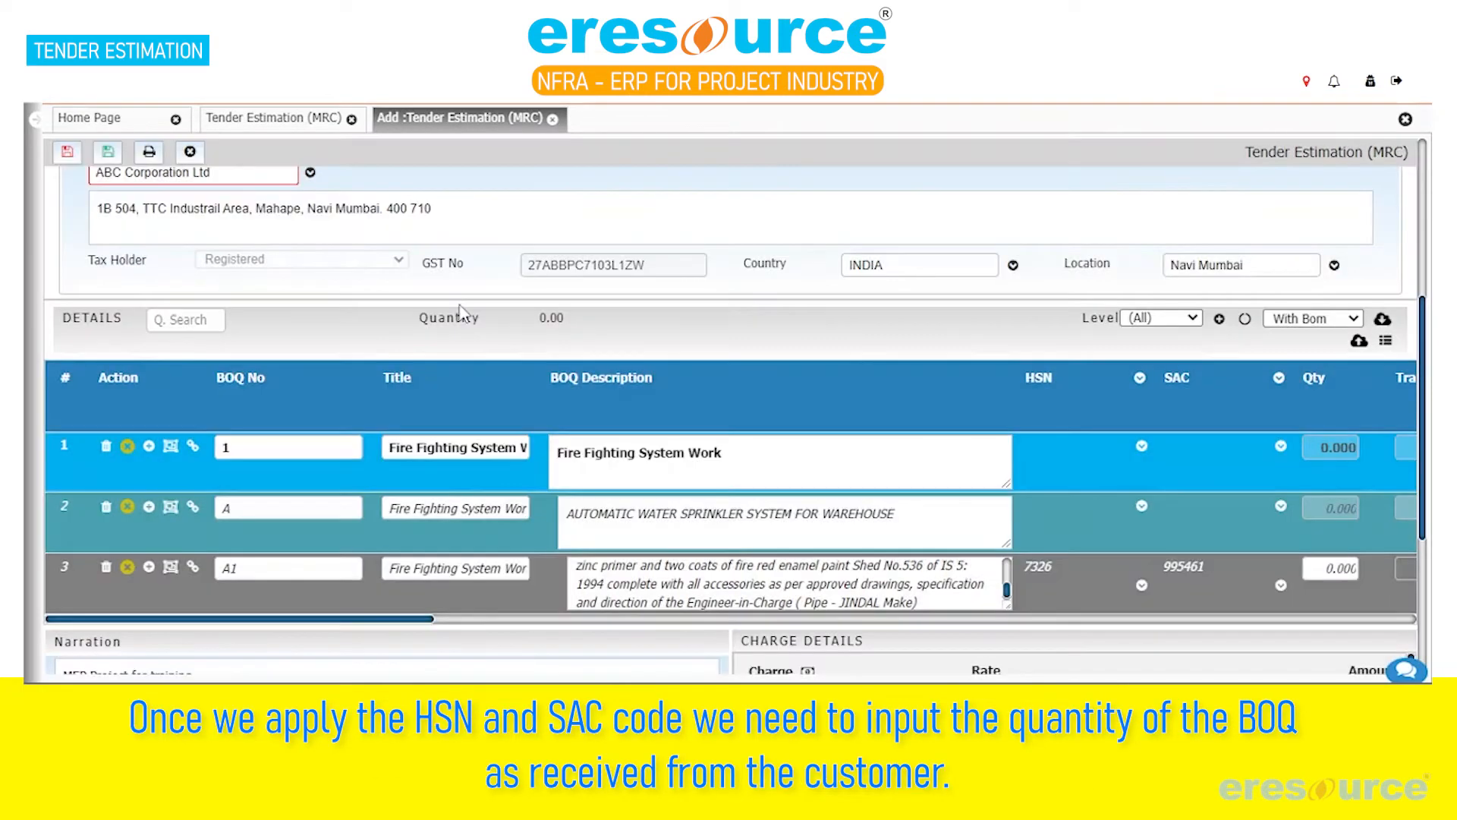
Set BOQ line A1's quantity to 299.2 and its unit of measure to Mtrs
left_click_drag(390, 619, 531, 628)
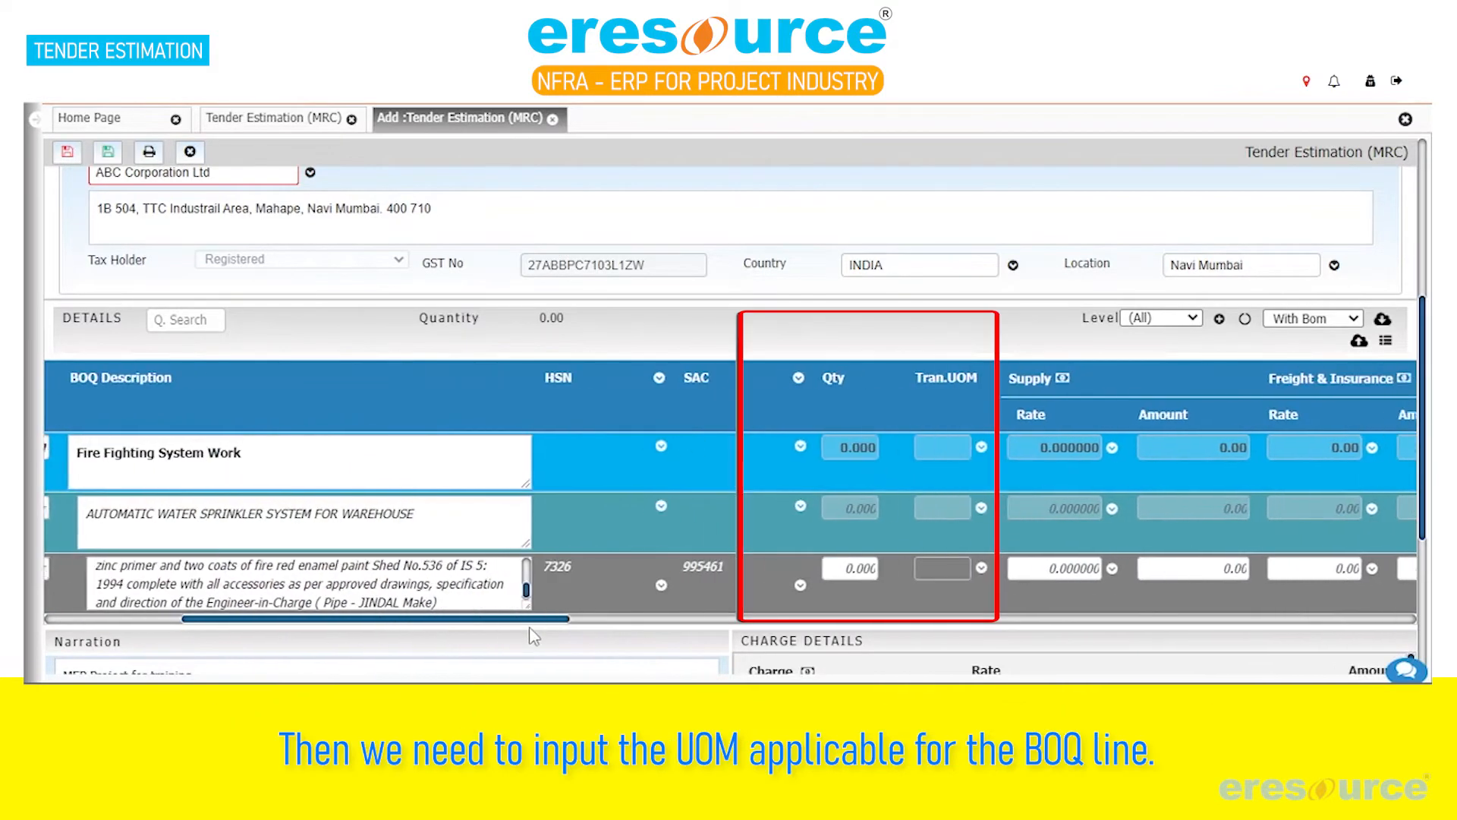
left_click(833, 568)
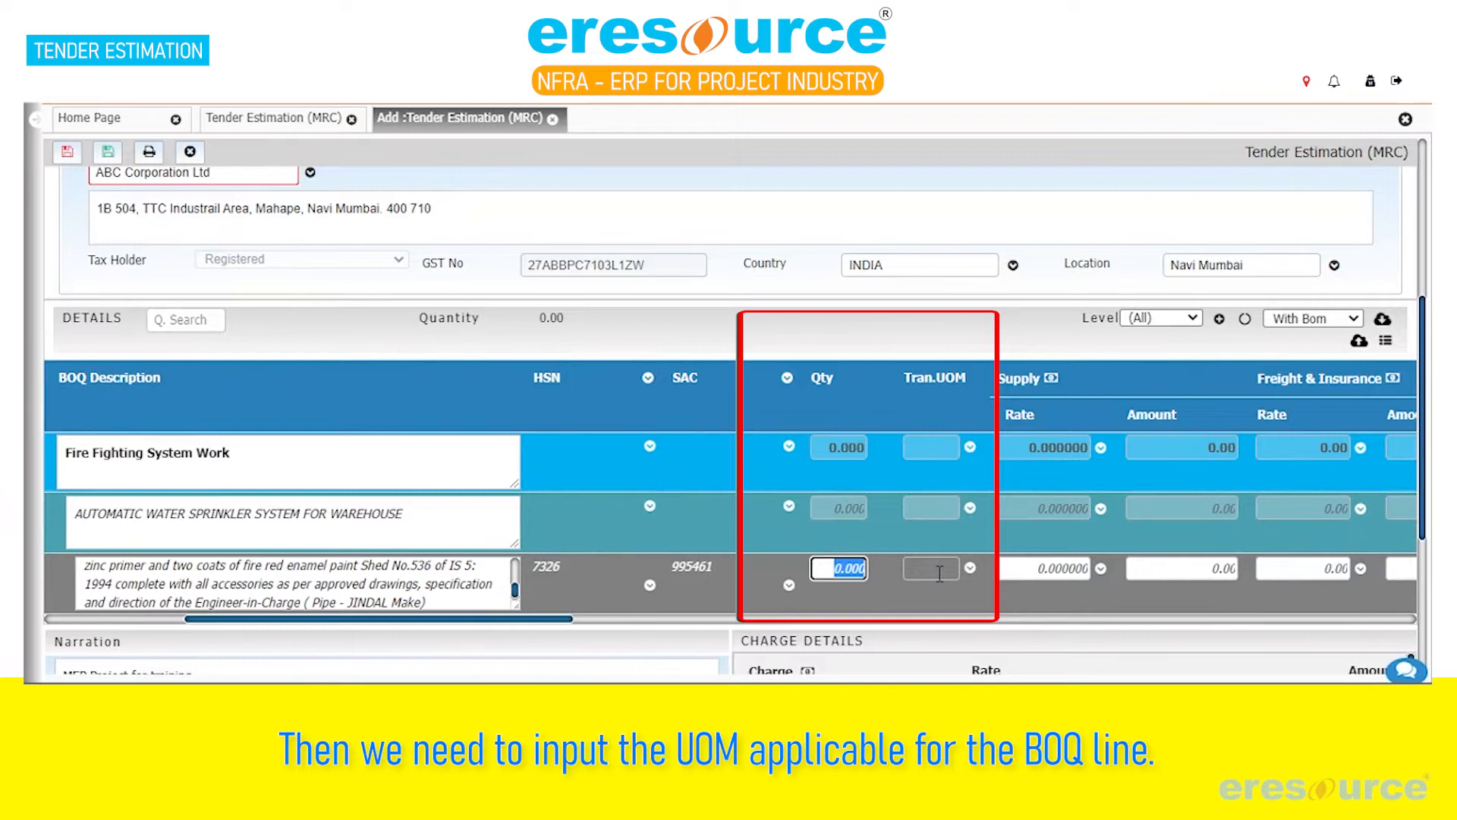
type("299.2")
key("Tab")
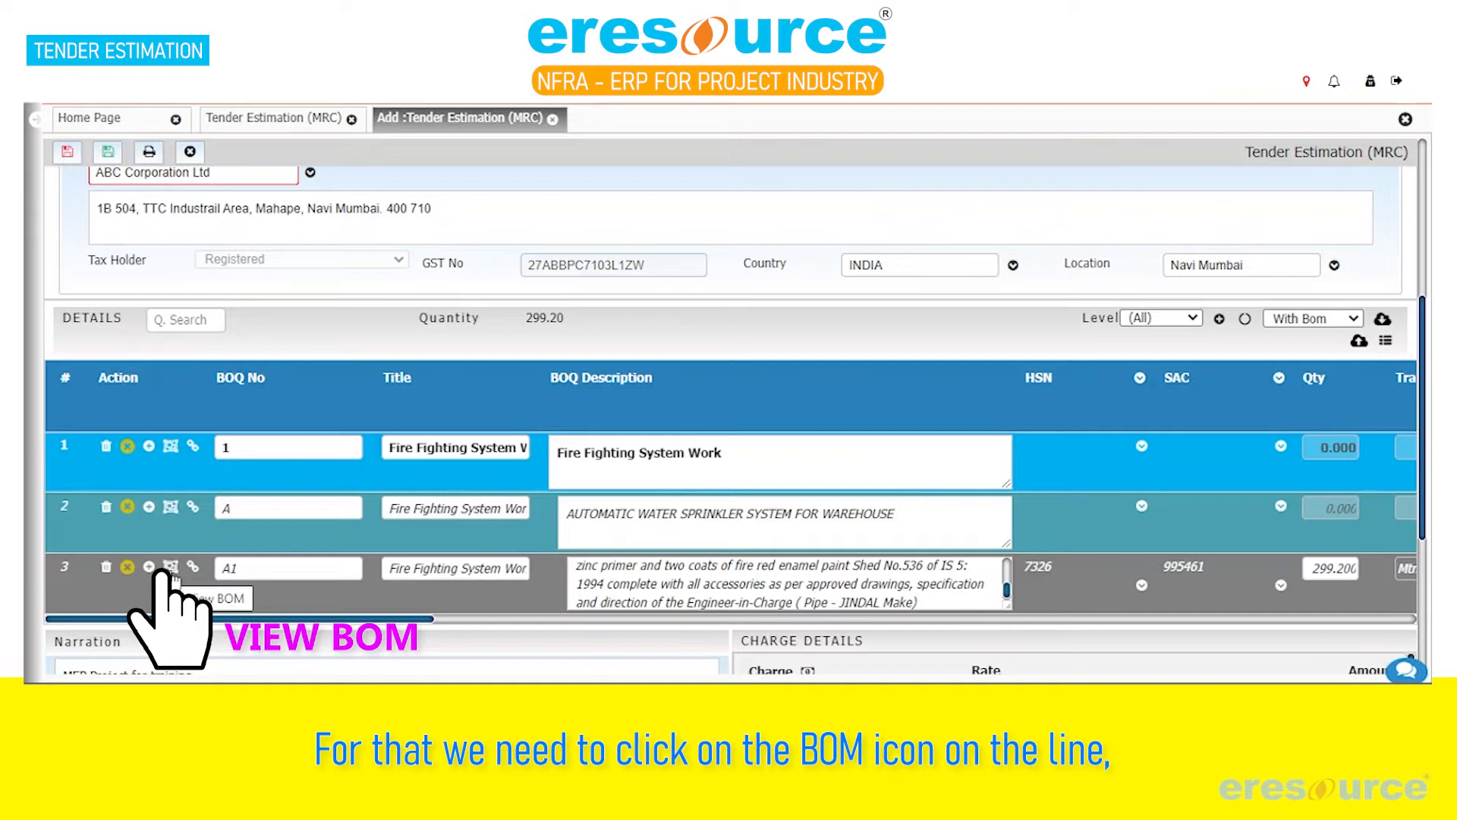
Open the BOM of BOQ line A1 and add the material item "1 C X 1.5 Sq Mm Cu Wire"
left_click(170, 568)
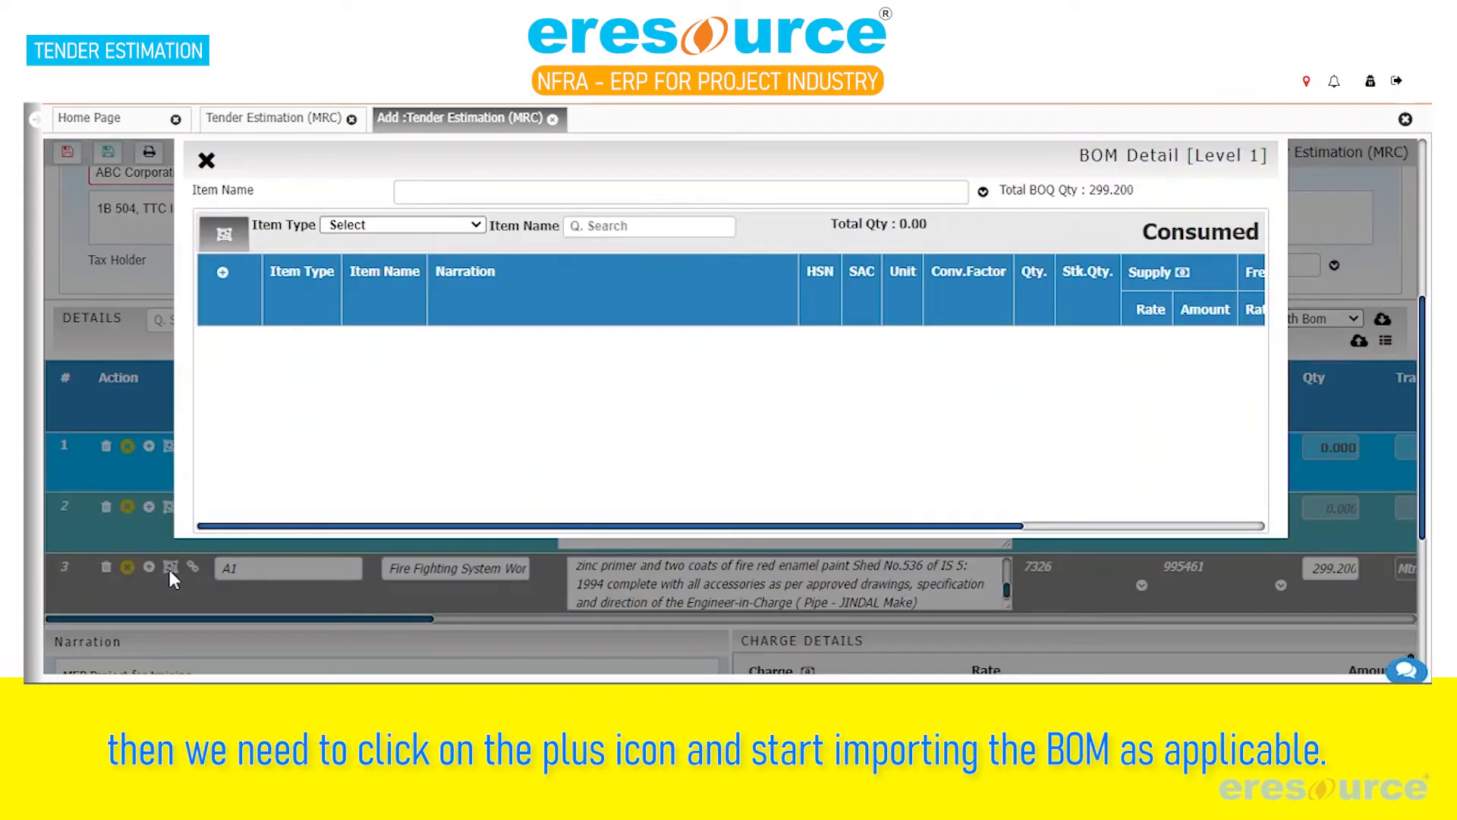
left_click(222, 277)
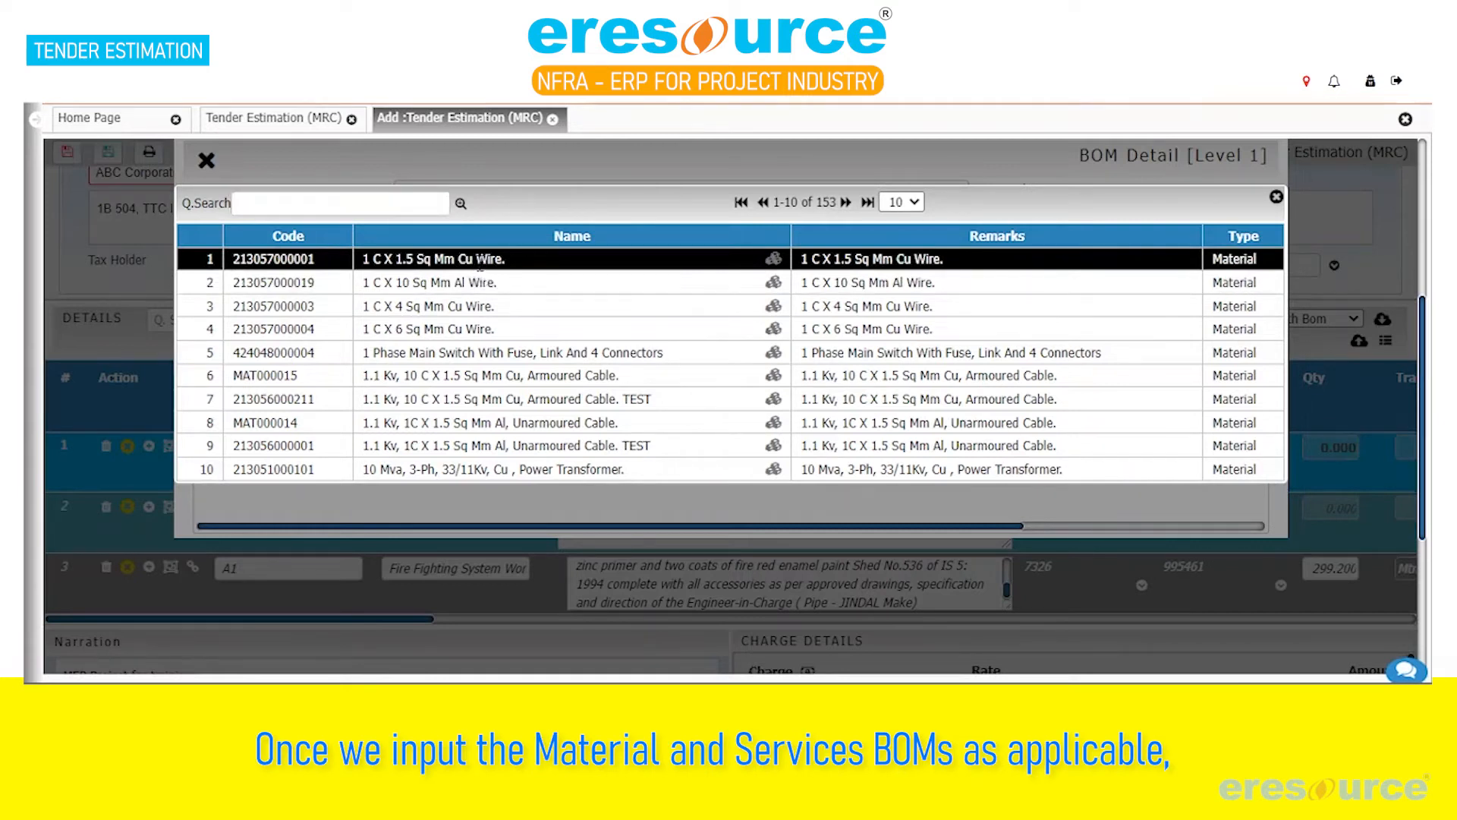
left_click(478, 259)
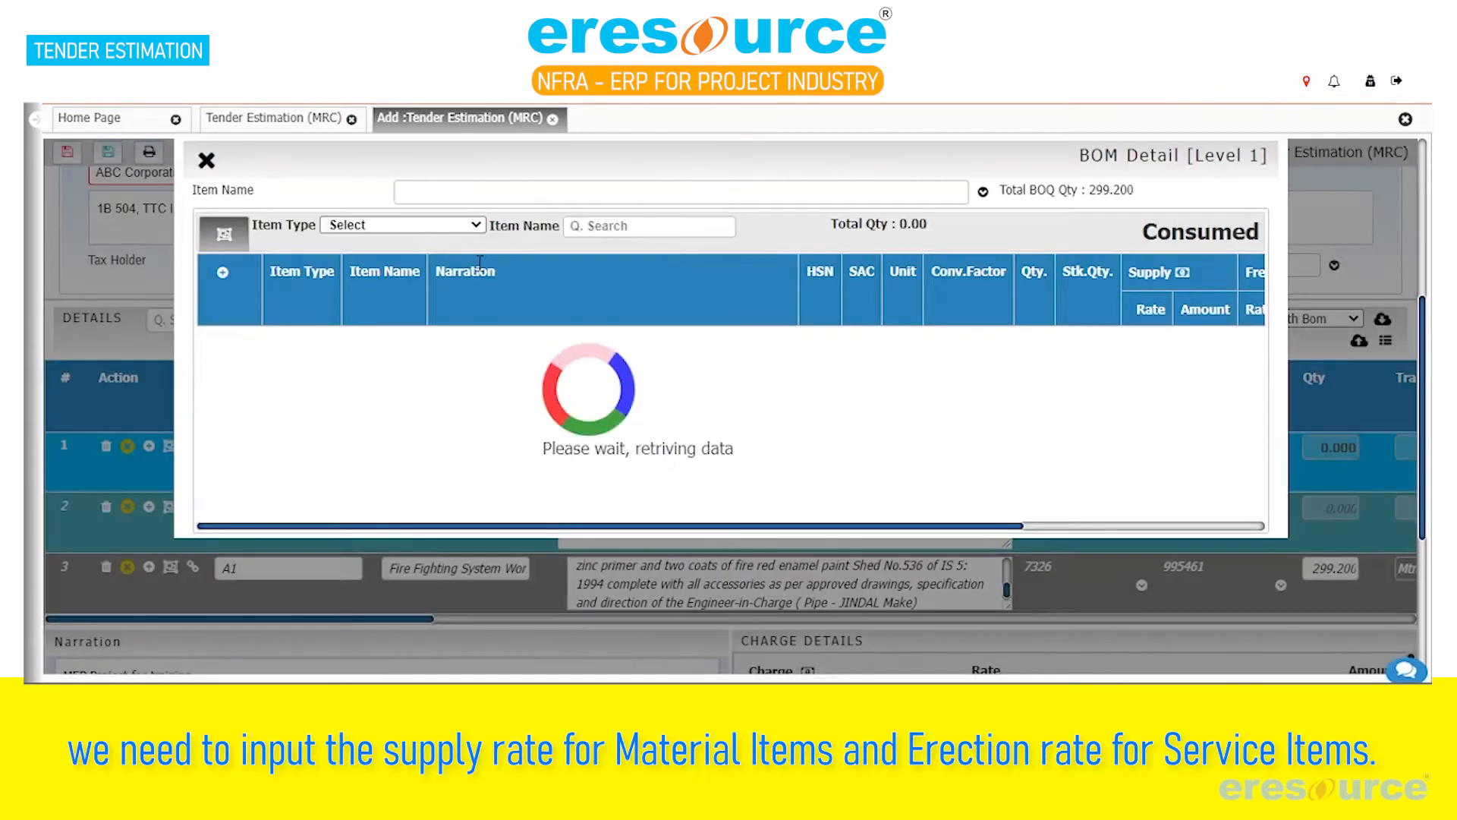
Search the items for "erection", add an erection service to the BOM, and enter a 1,425 supply rate for the material and 800 erection rate for the service
left_click(223, 272)
left_click(352, 202)
type("erection")
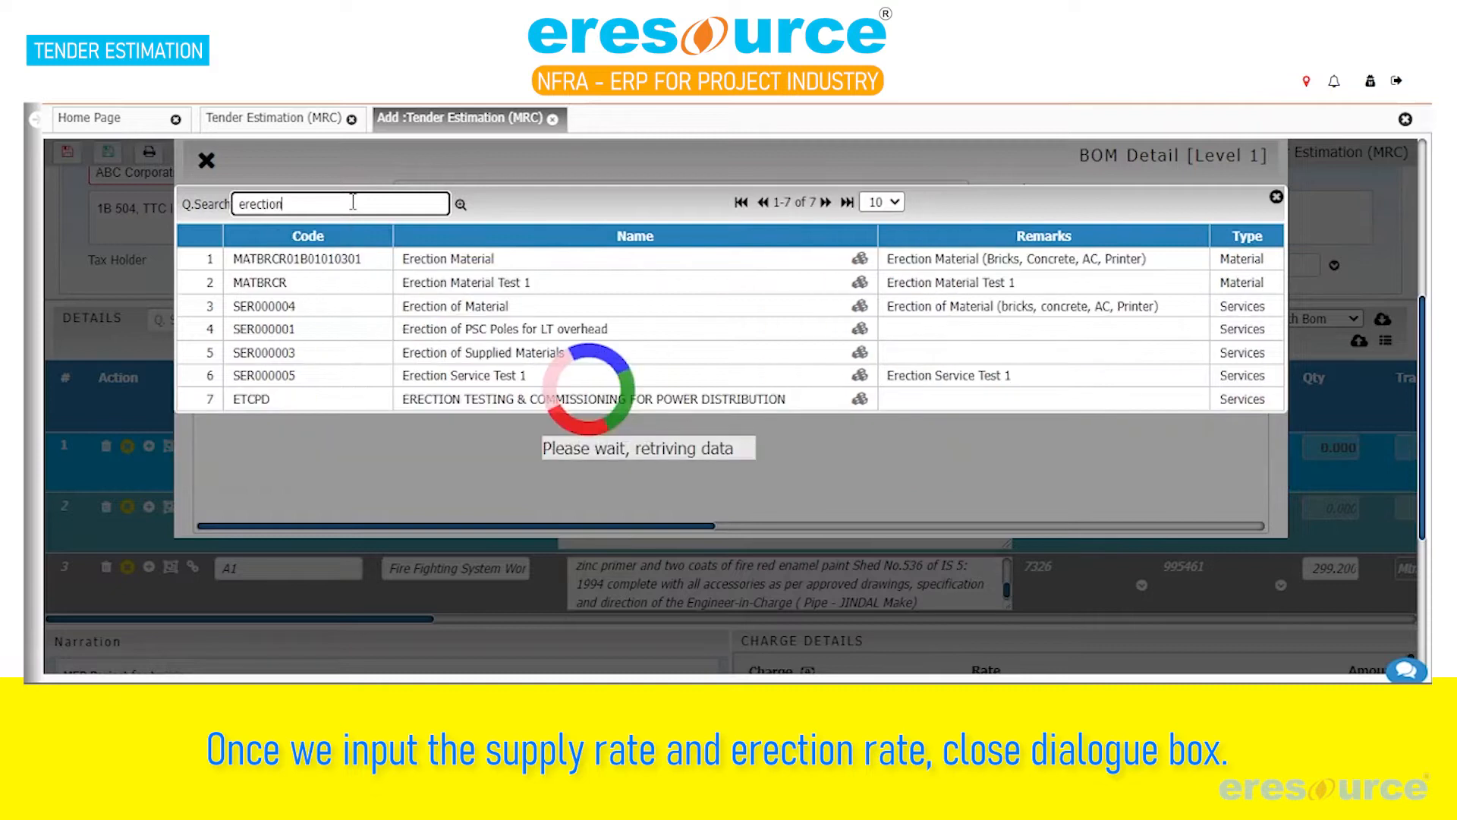
left_click(494, 319)
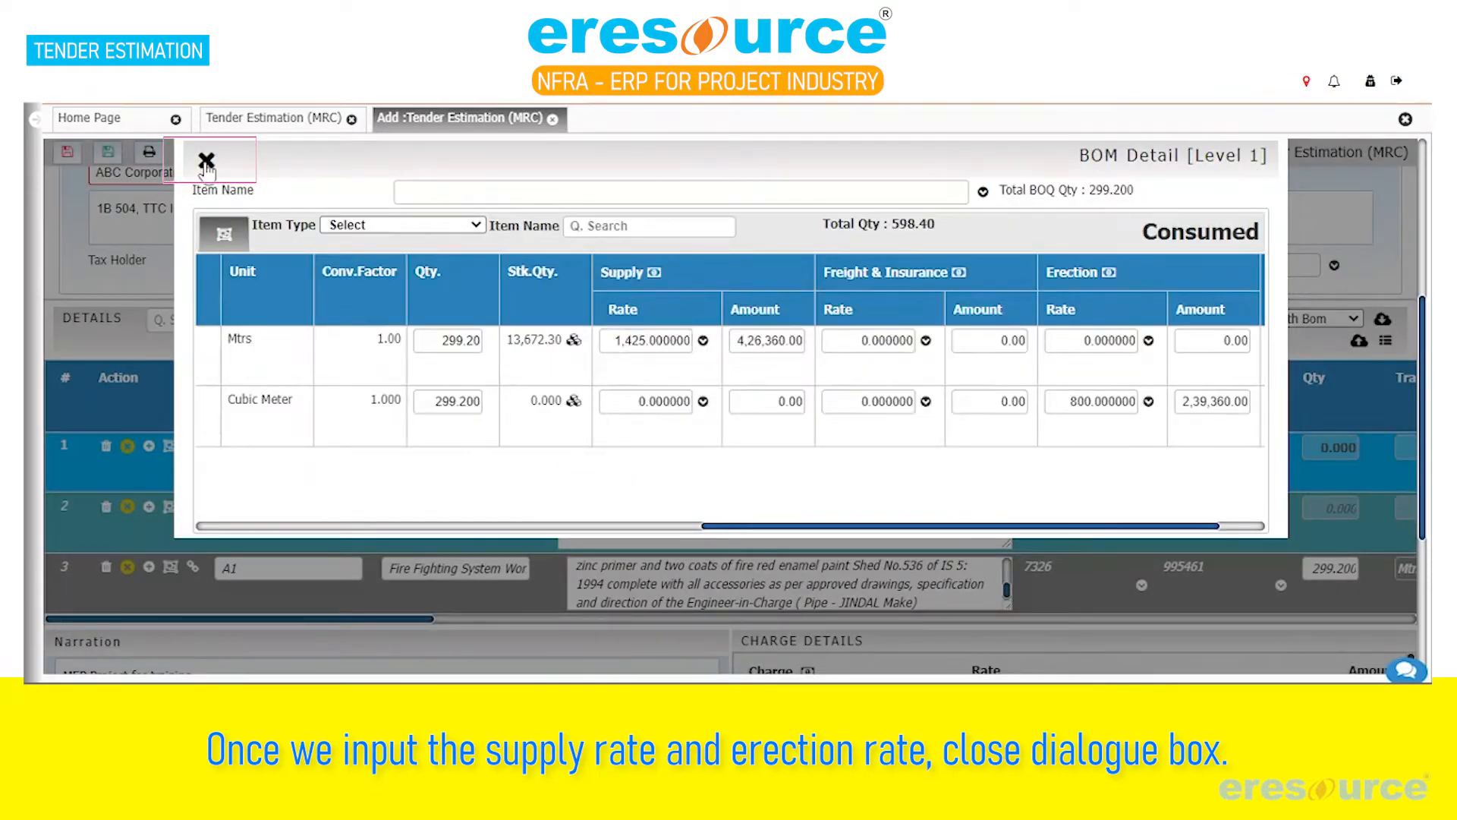
Close the BOM details and check line A1's supply, erection and rate-to-go values along with the charge details
left_click(206, 160)
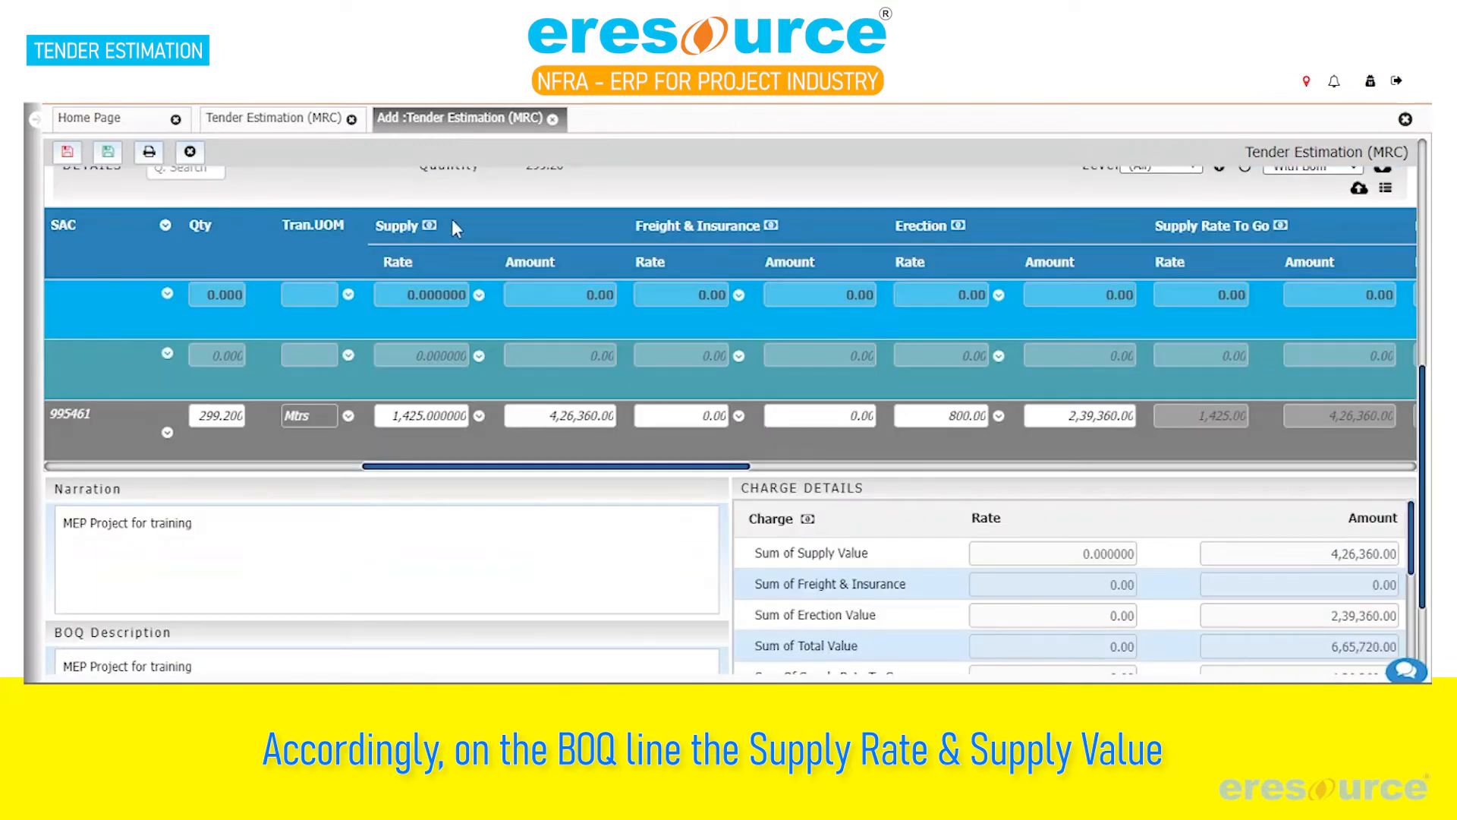
left_click_drag(703, 466, 935, 488)
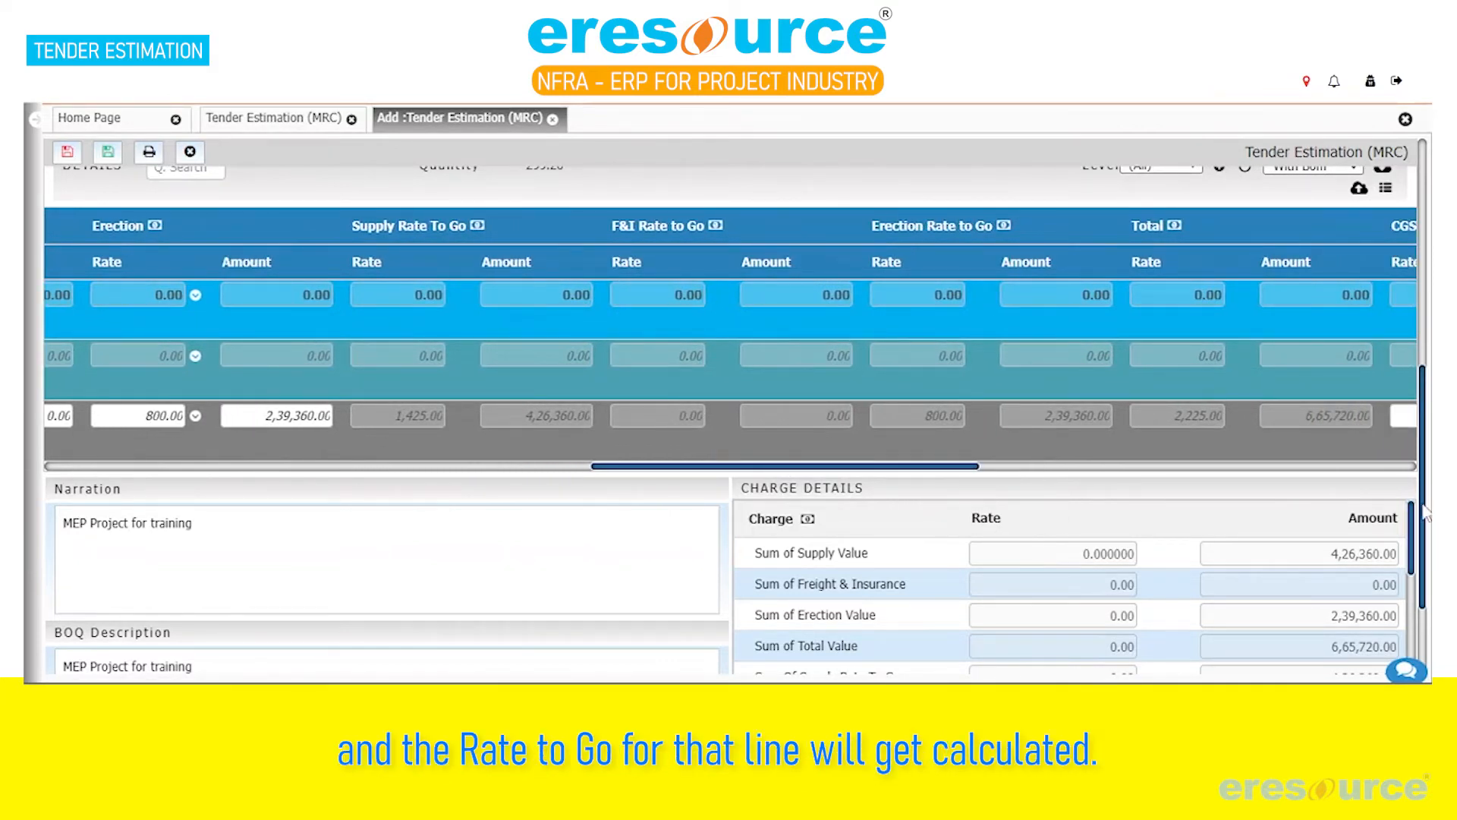
scroll(1426, 516, "down", 1)
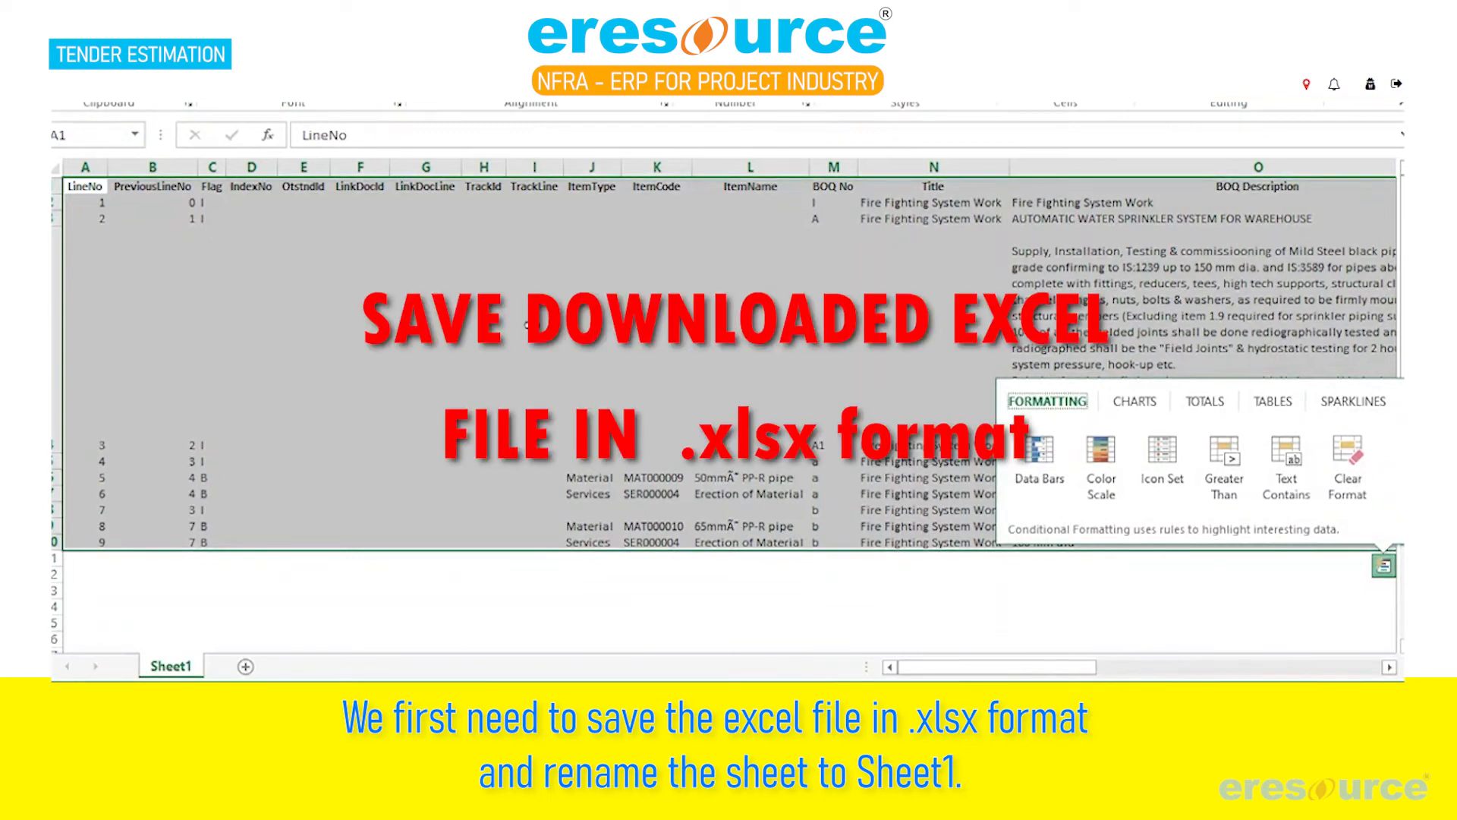
In the downloaded Excel sheet, clear the full-table selection and examine the line numbers in the LineNo column
left_click(531, 324)
key("ctrl+Home")
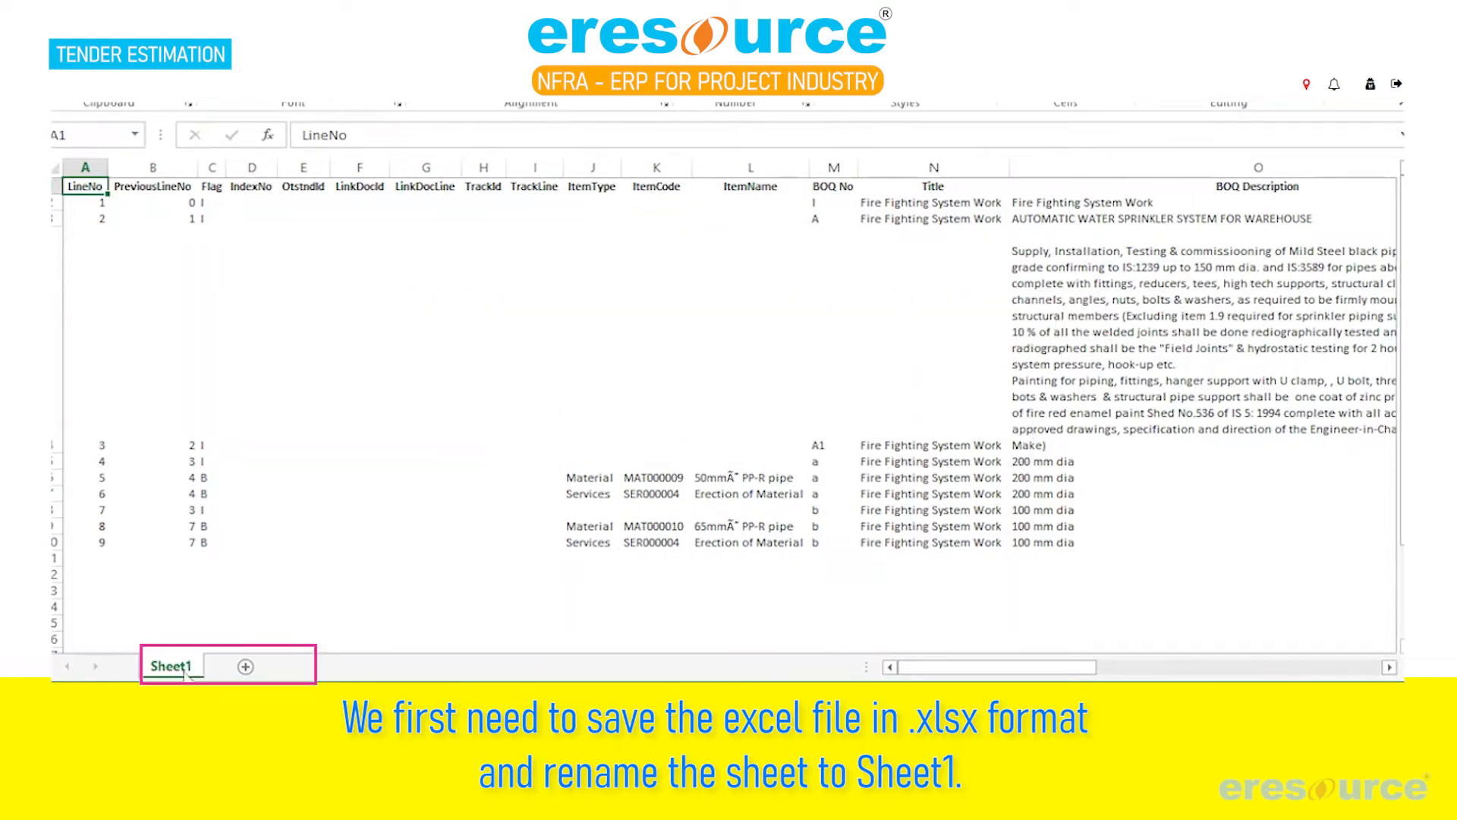
left_click_drag(98, 201, 86, 531)
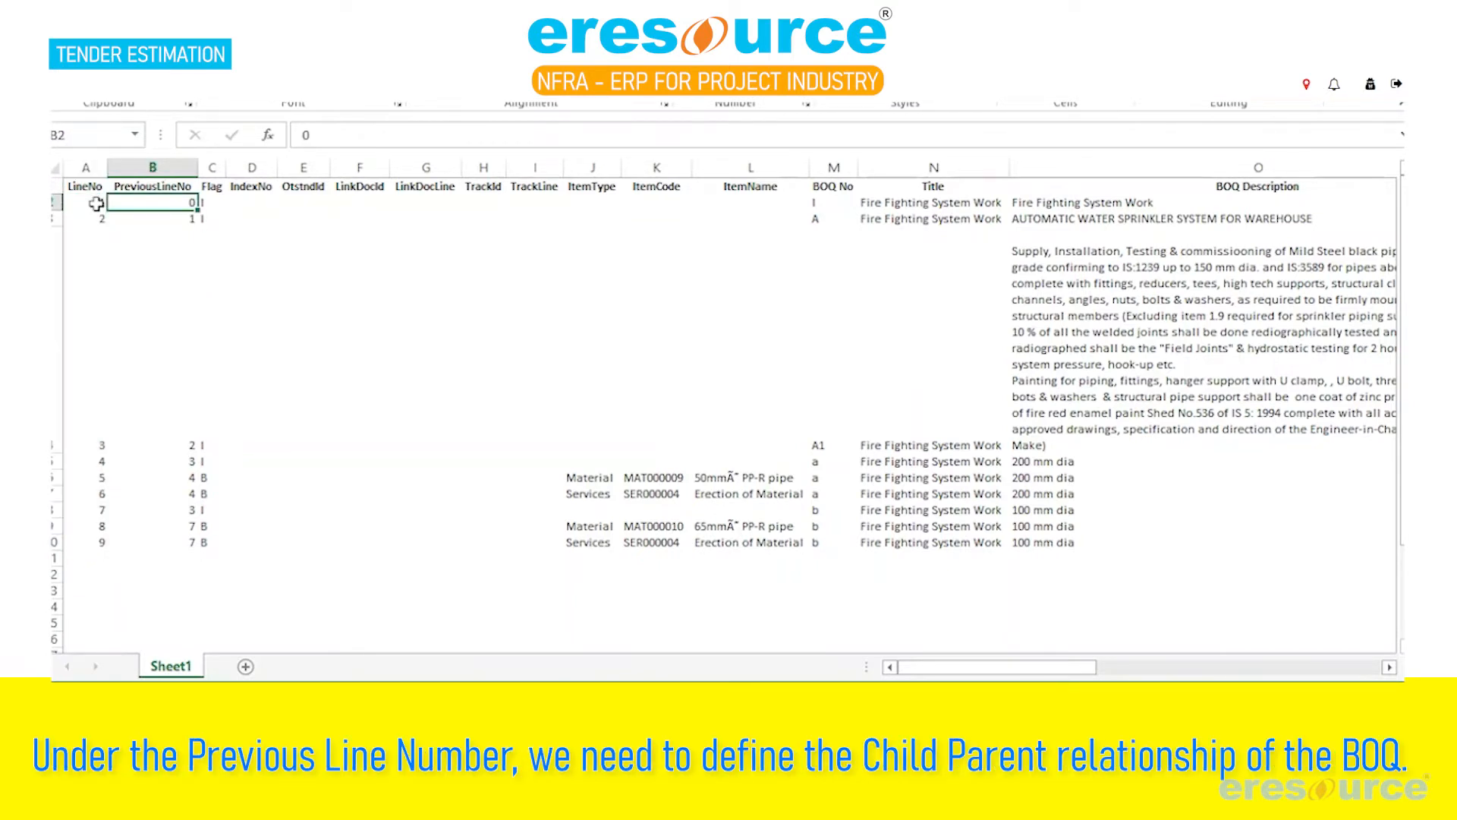
Examine the PreviousLineNo values of the first BOQ lines against their LineNo values to trace the parent-child relationship
key("Down")
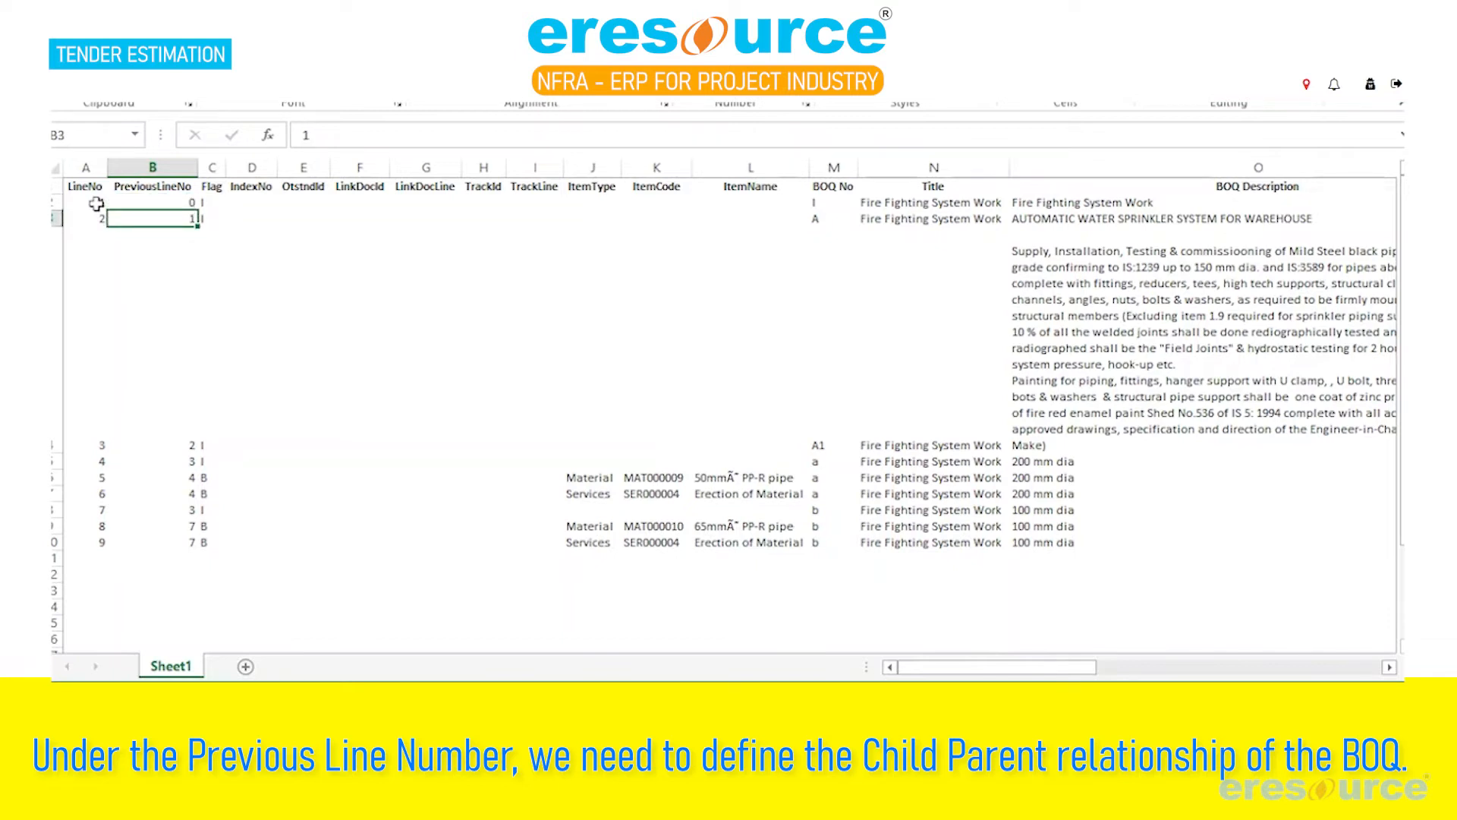
key("Up")
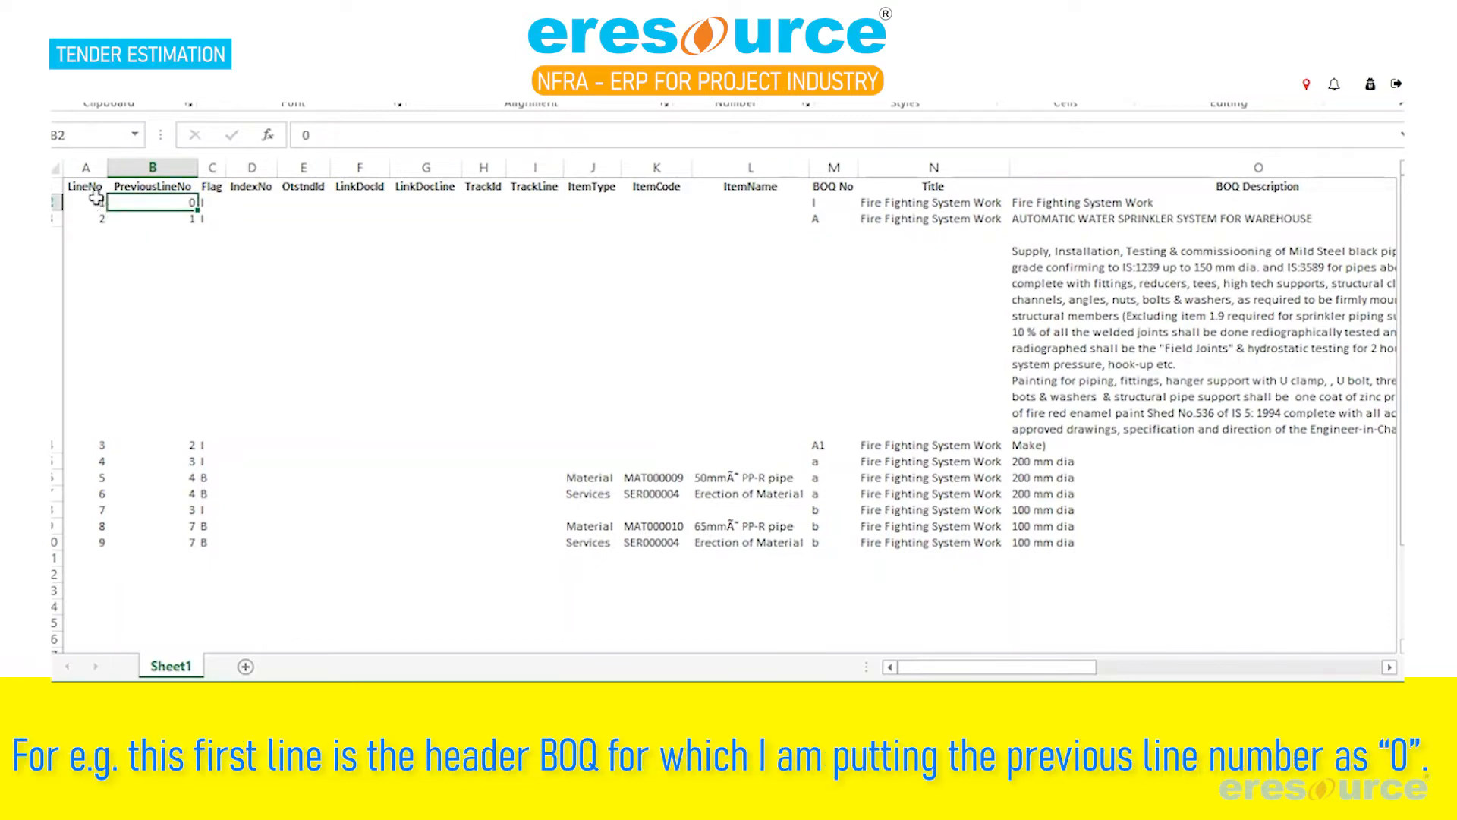
key("Down")
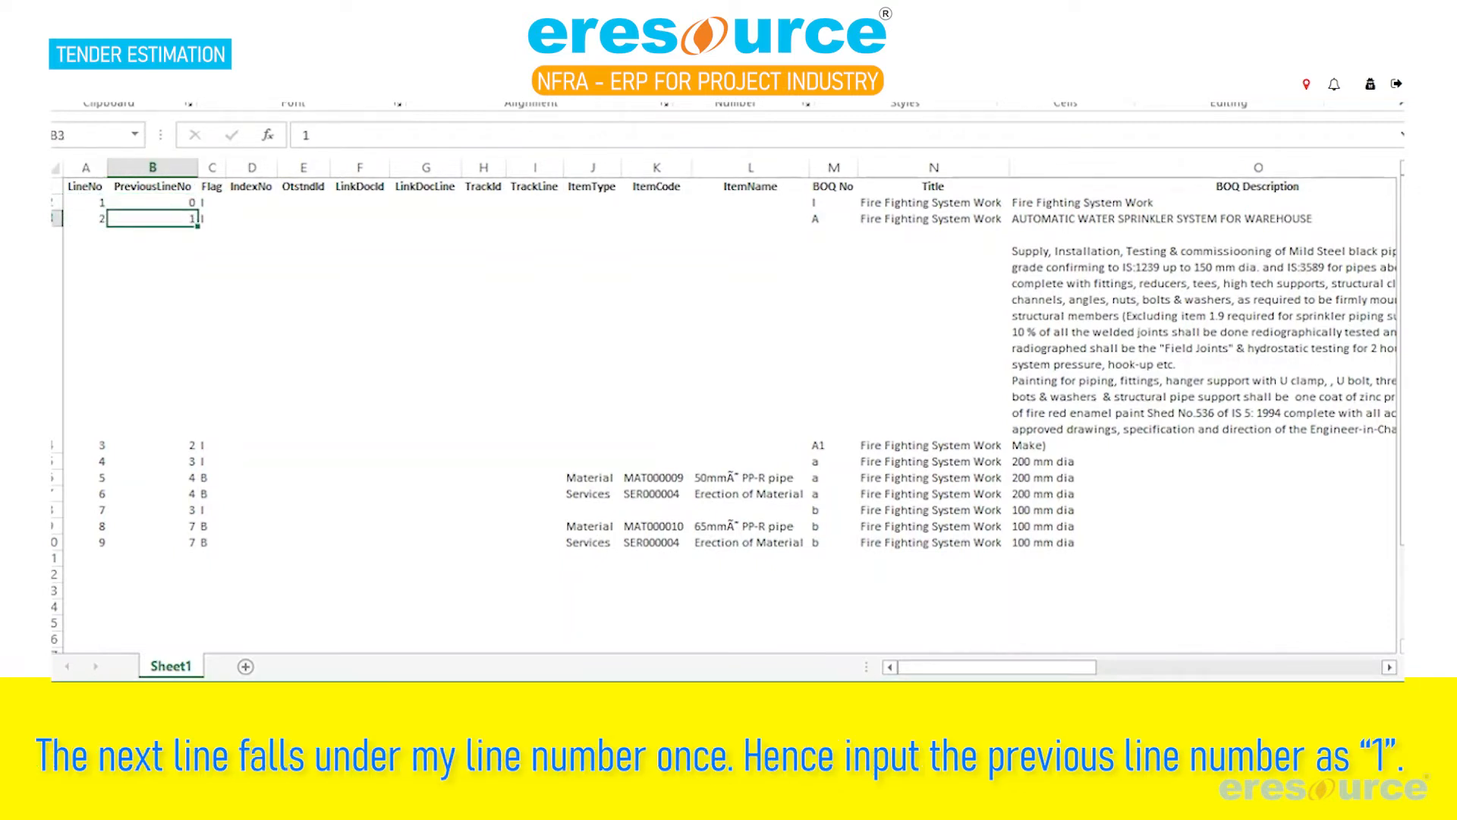
key("Down")
key("Down")
key("Up")
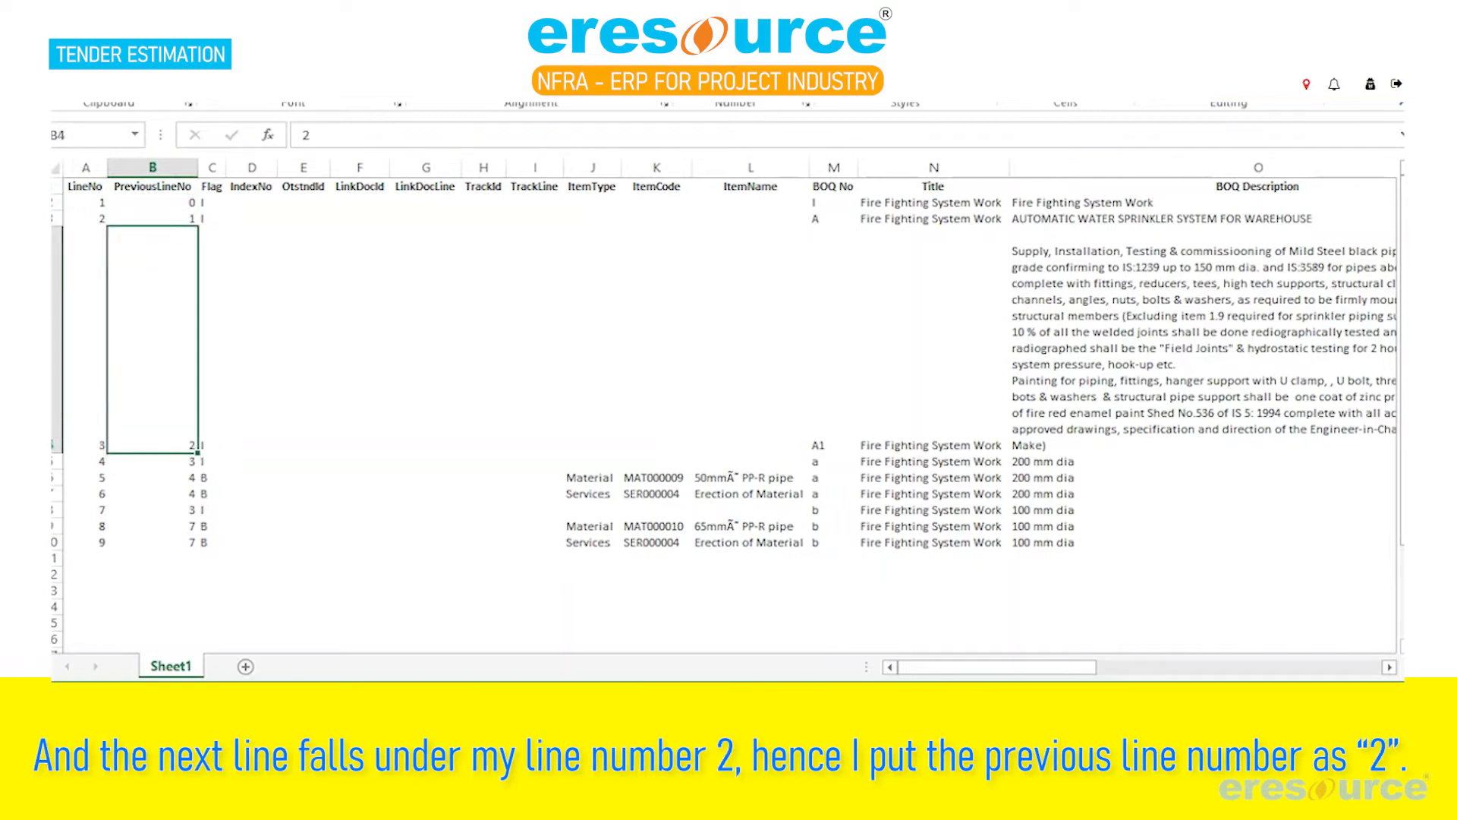
key("Up")
key("Left")
key("Right")
key("Down")
key("Down")
key("Up")
Examine the Flag column, comparing the independent BOQ lines with the first BOM line below them
key("Right")
key("Up")
key("Up")
key("Up")
key("Down")
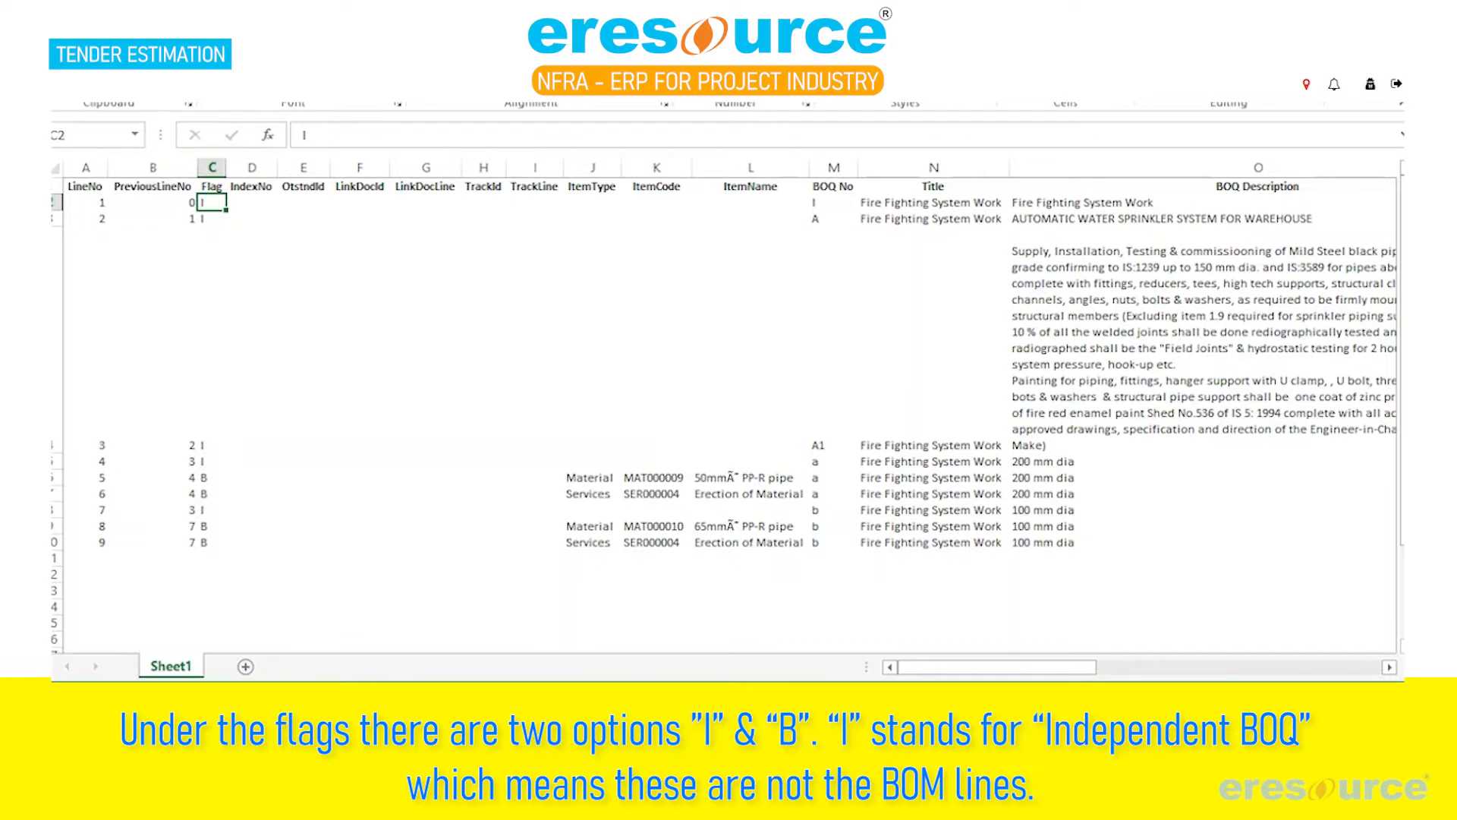
key("Down")
key("Down")
key("Down")
key("Down")
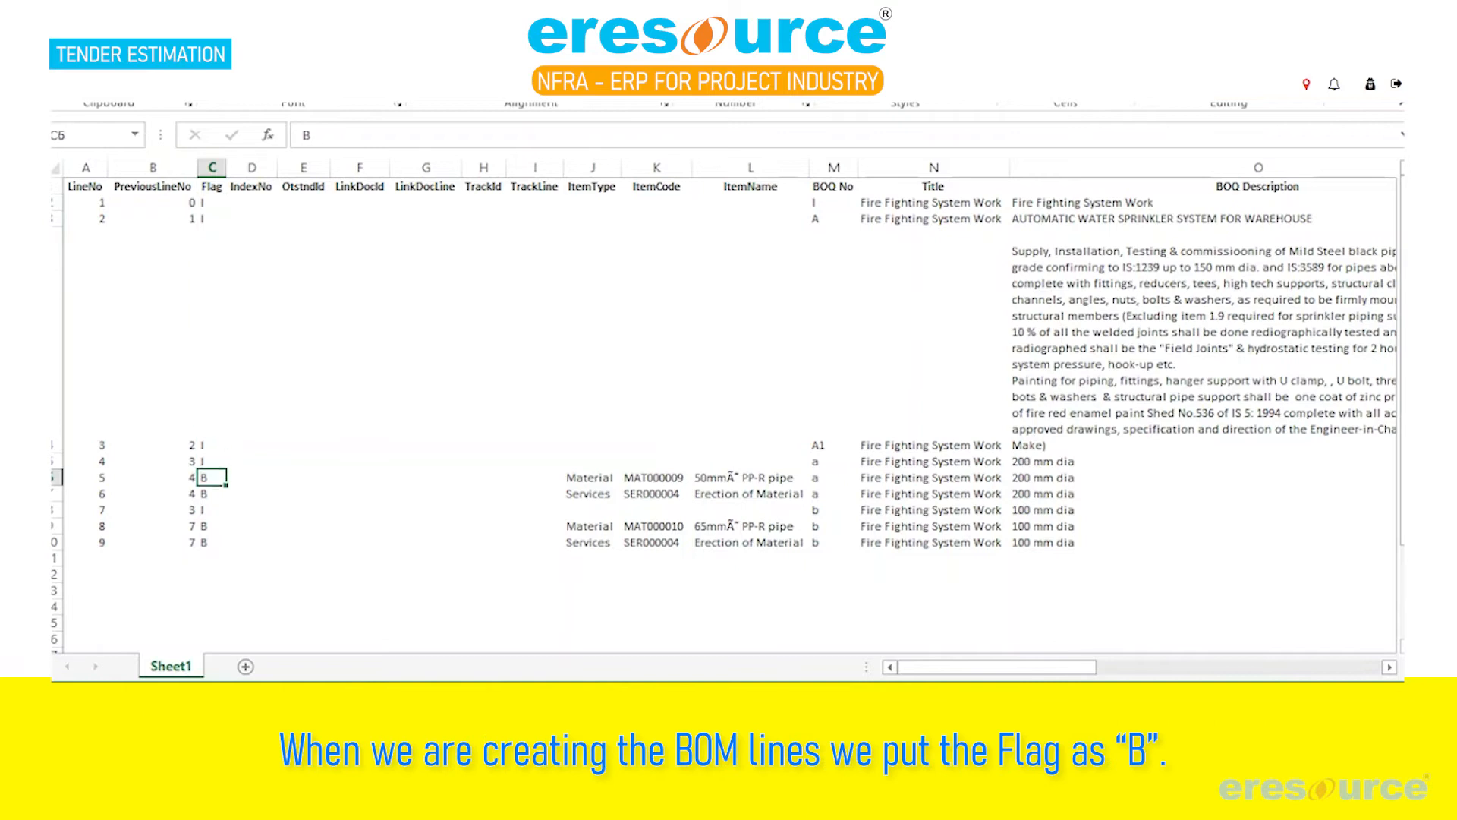
key("Up")
key("Down")
Narrow columns D to I and check the ItemType, ItemCode and ItemName headings plus the item type of line 5
left_click_drag(534, 167, 233, 167)
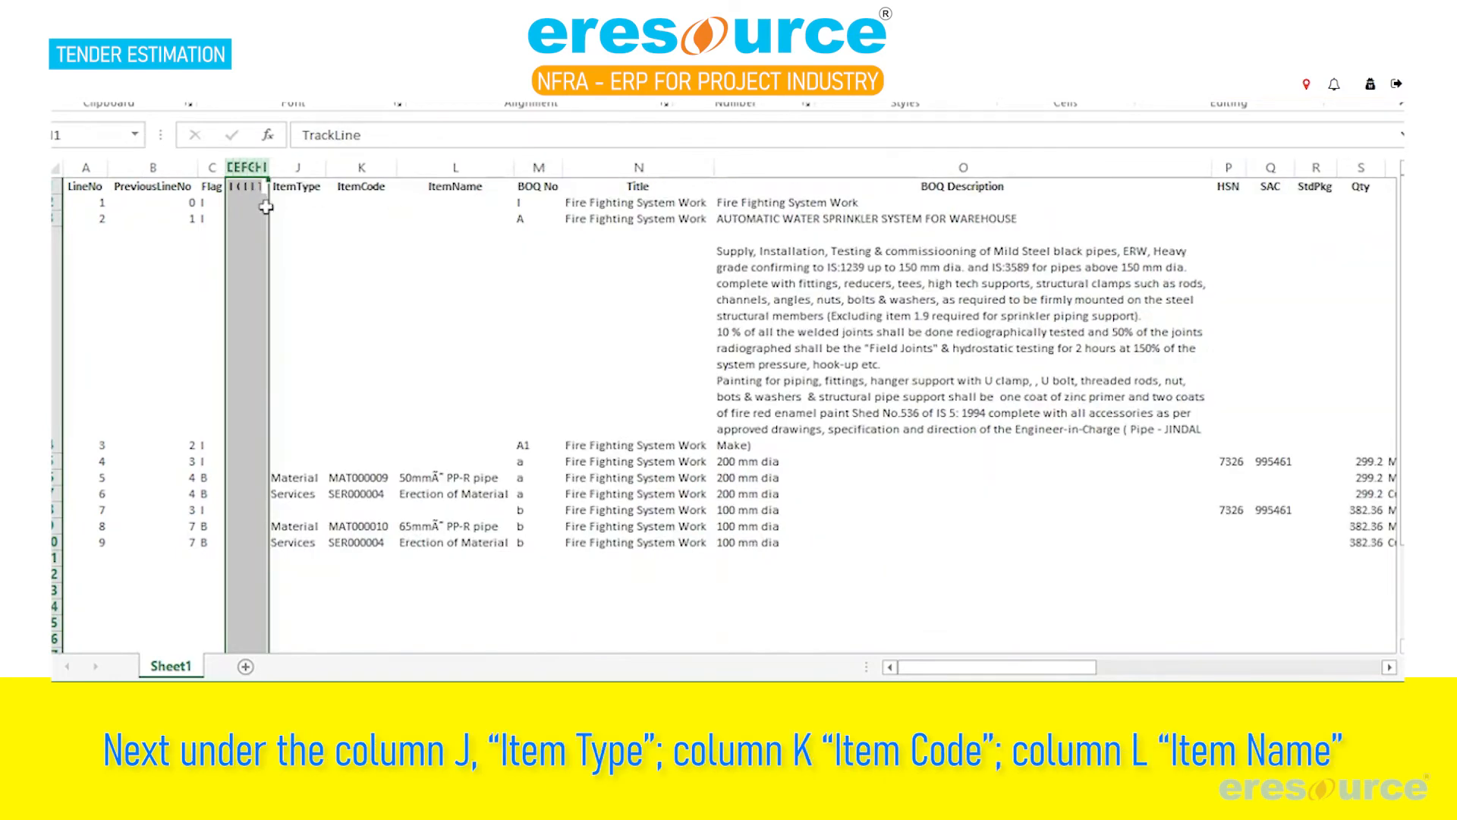
left_click(295, 190)
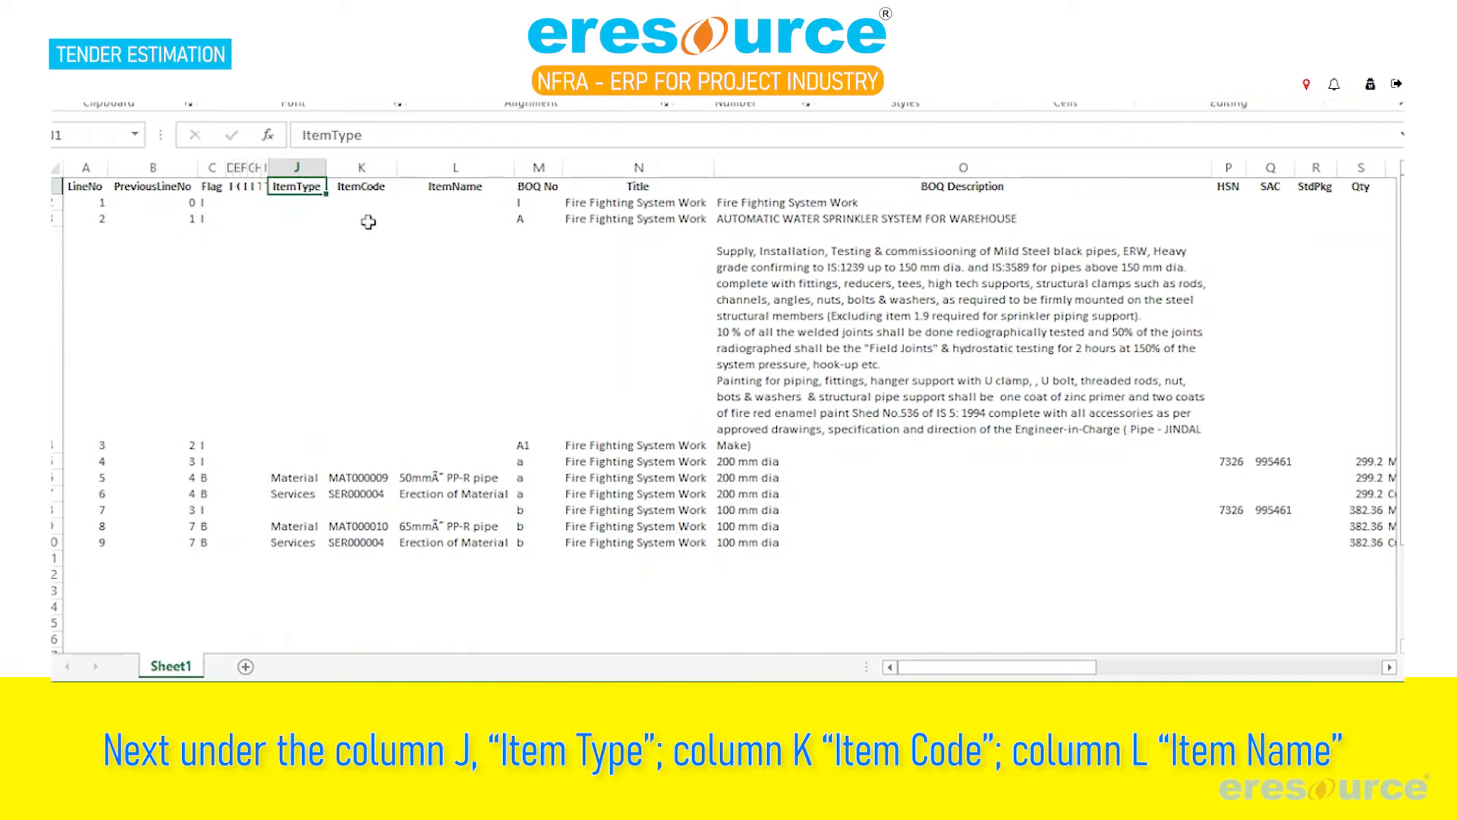
left_click(380, 187)
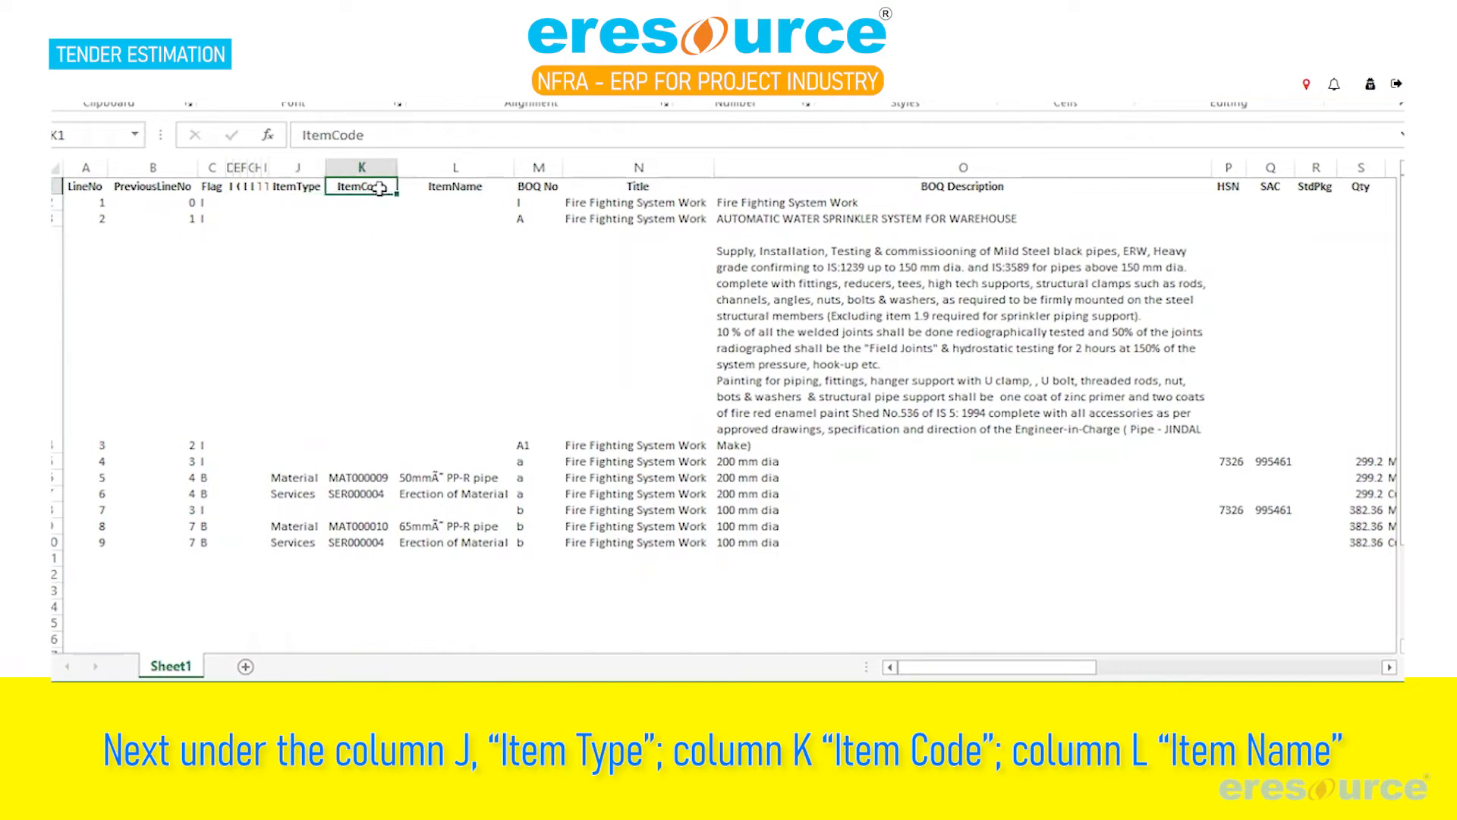
left_click(476, 190)
left_click(296, 478)
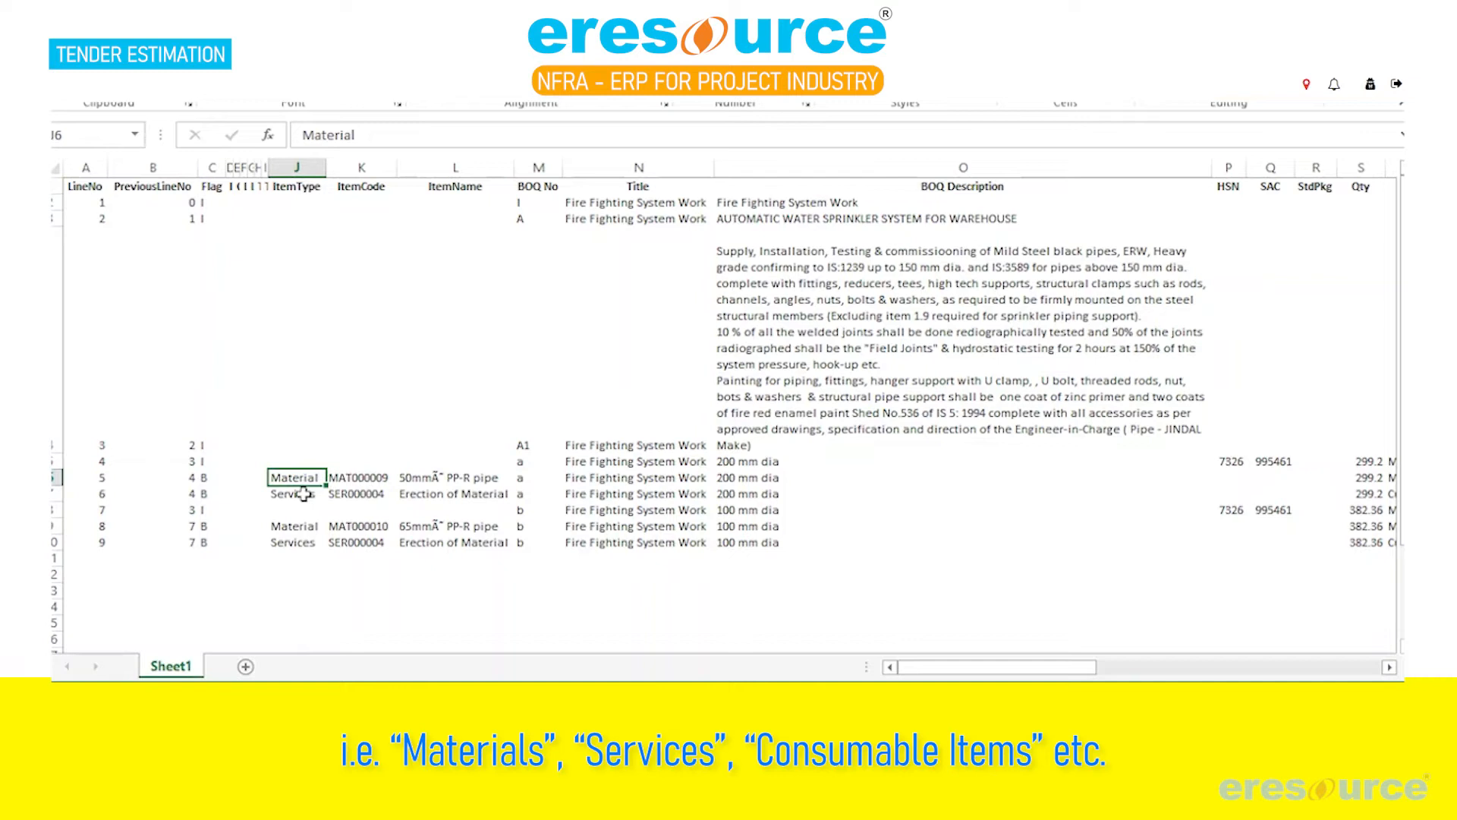
Examine the item codes and item names of the material and service BOM lines 5 and 6
left_click(376, 477)
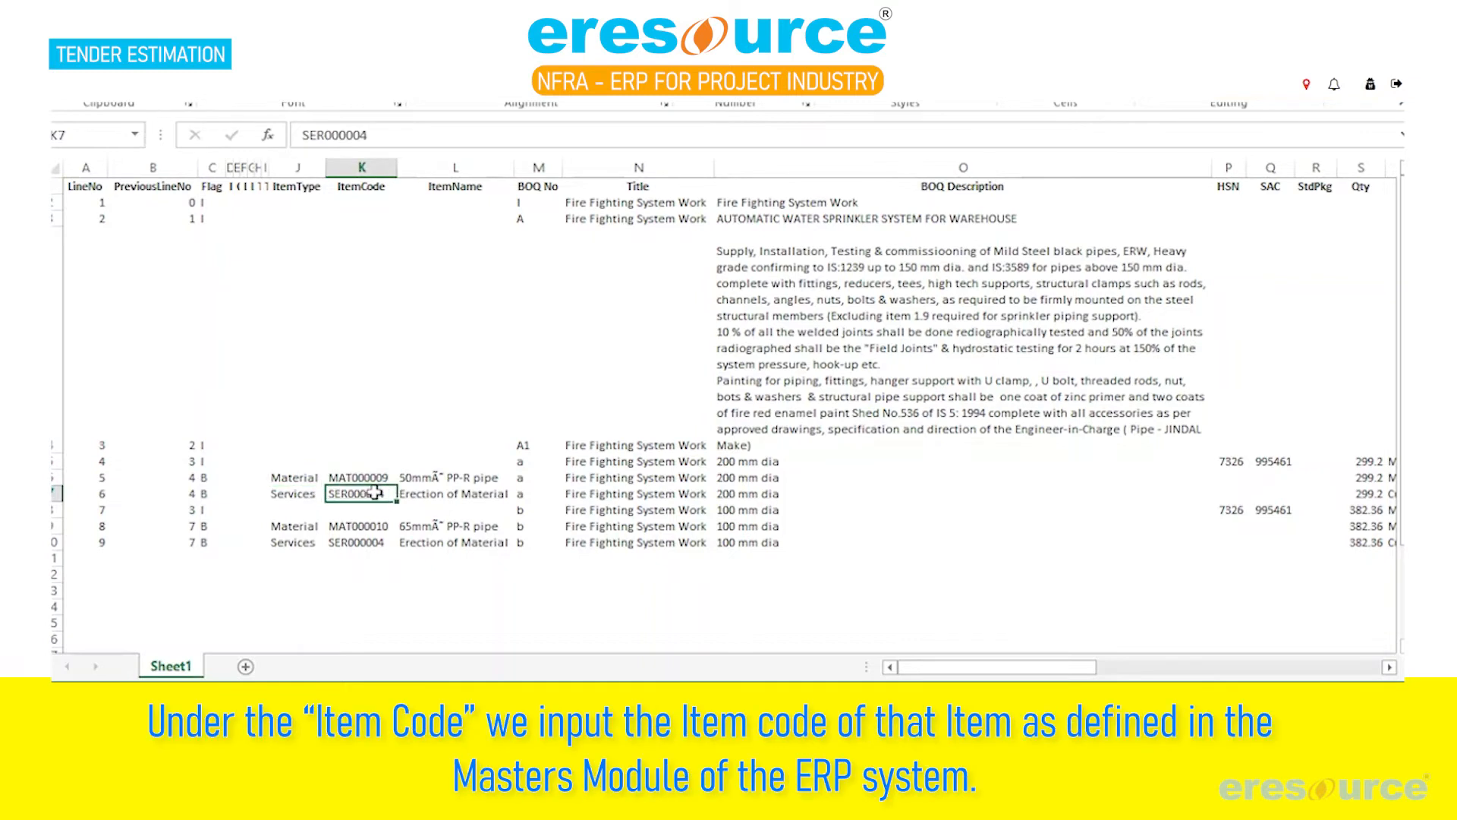
key("Down")
left_click(366, 475)
left_click(364, 495)
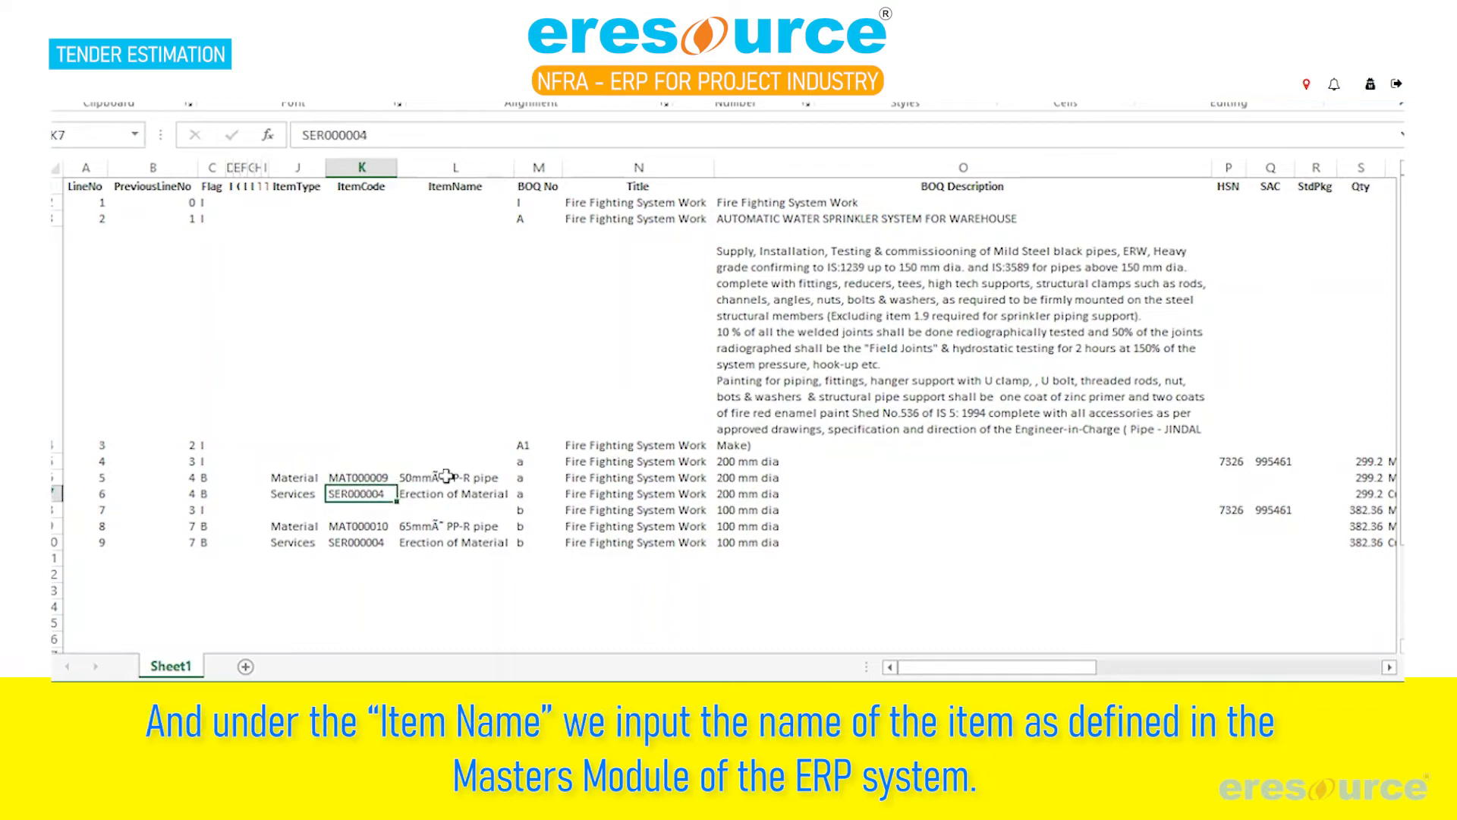
left_click(445, 477)
left_click(451, 499)
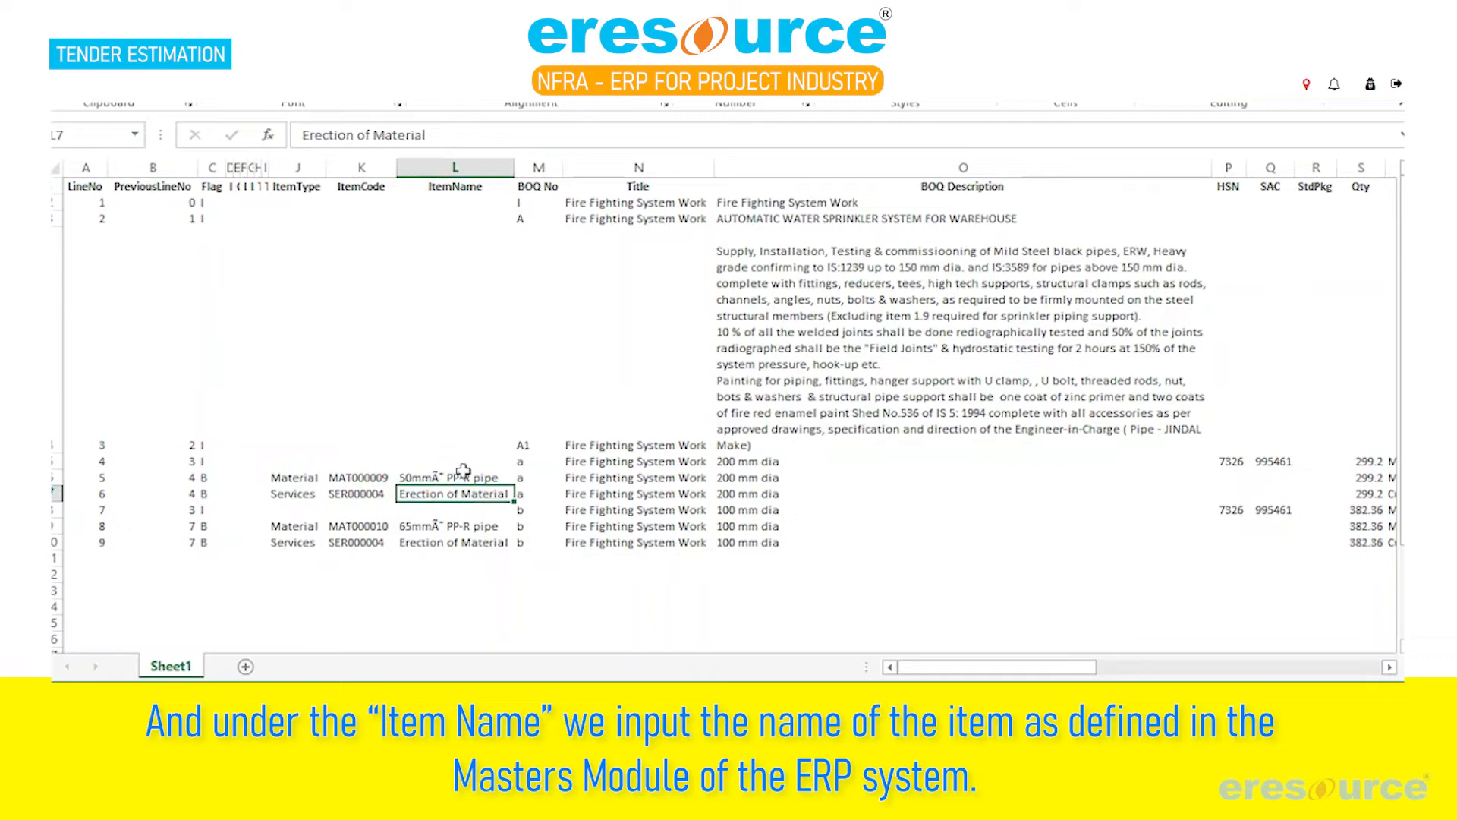
left_click(460, 476)
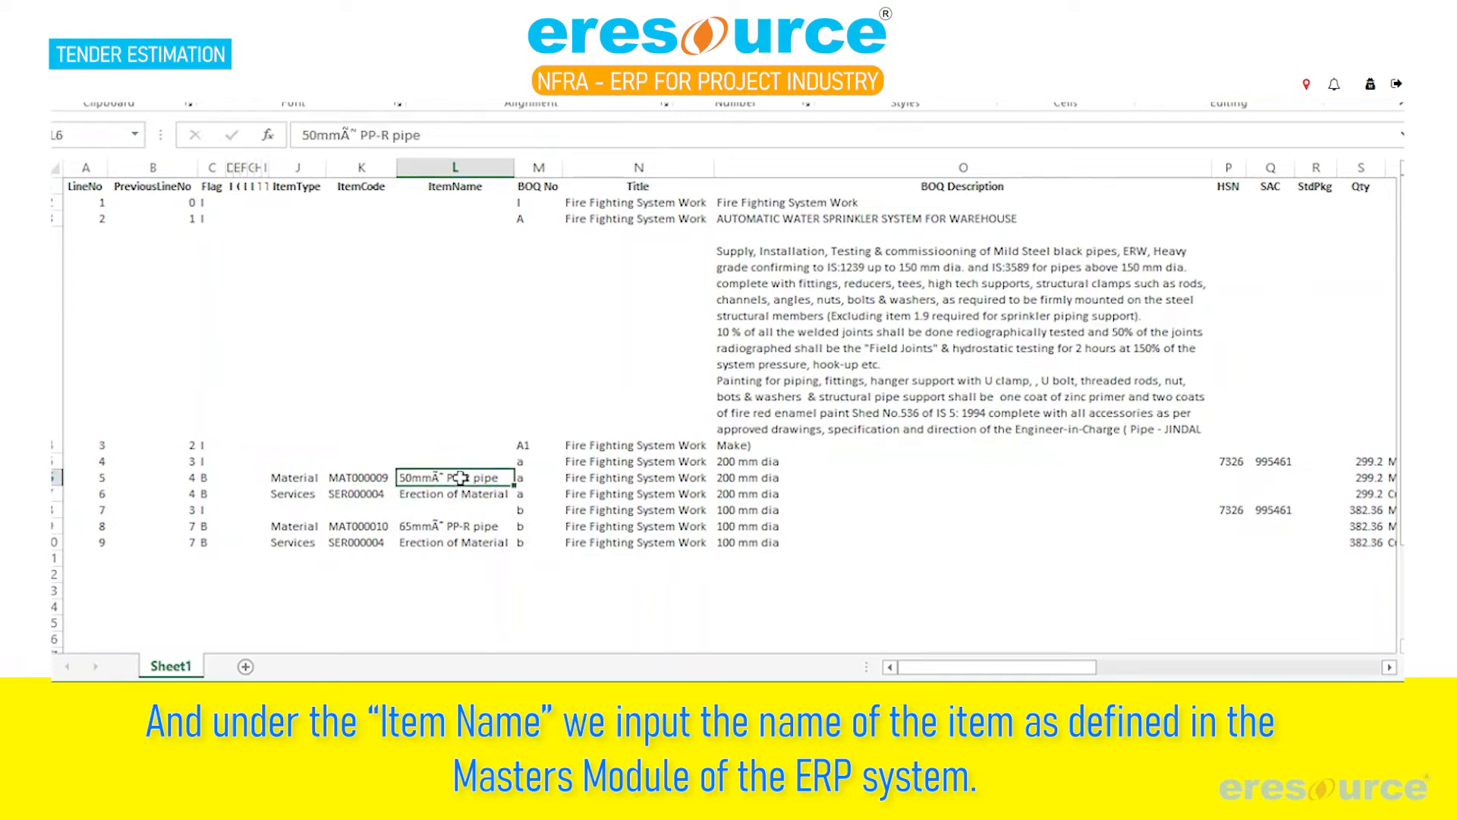
left_click(461, 495)
left_click(464, 474)
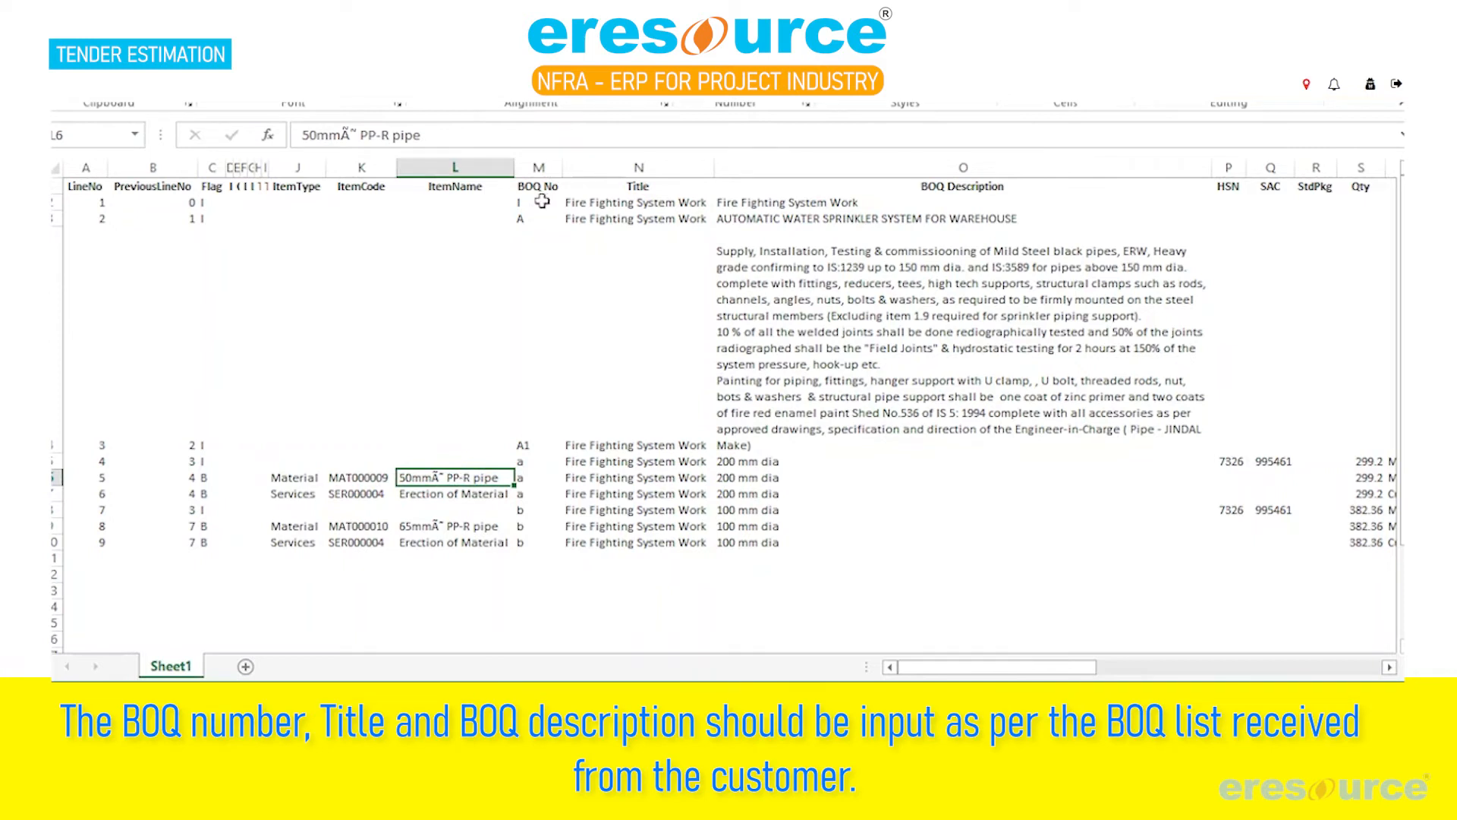
Check the BOQ number of the first line in the BOQ No column
left_click(542, 201)
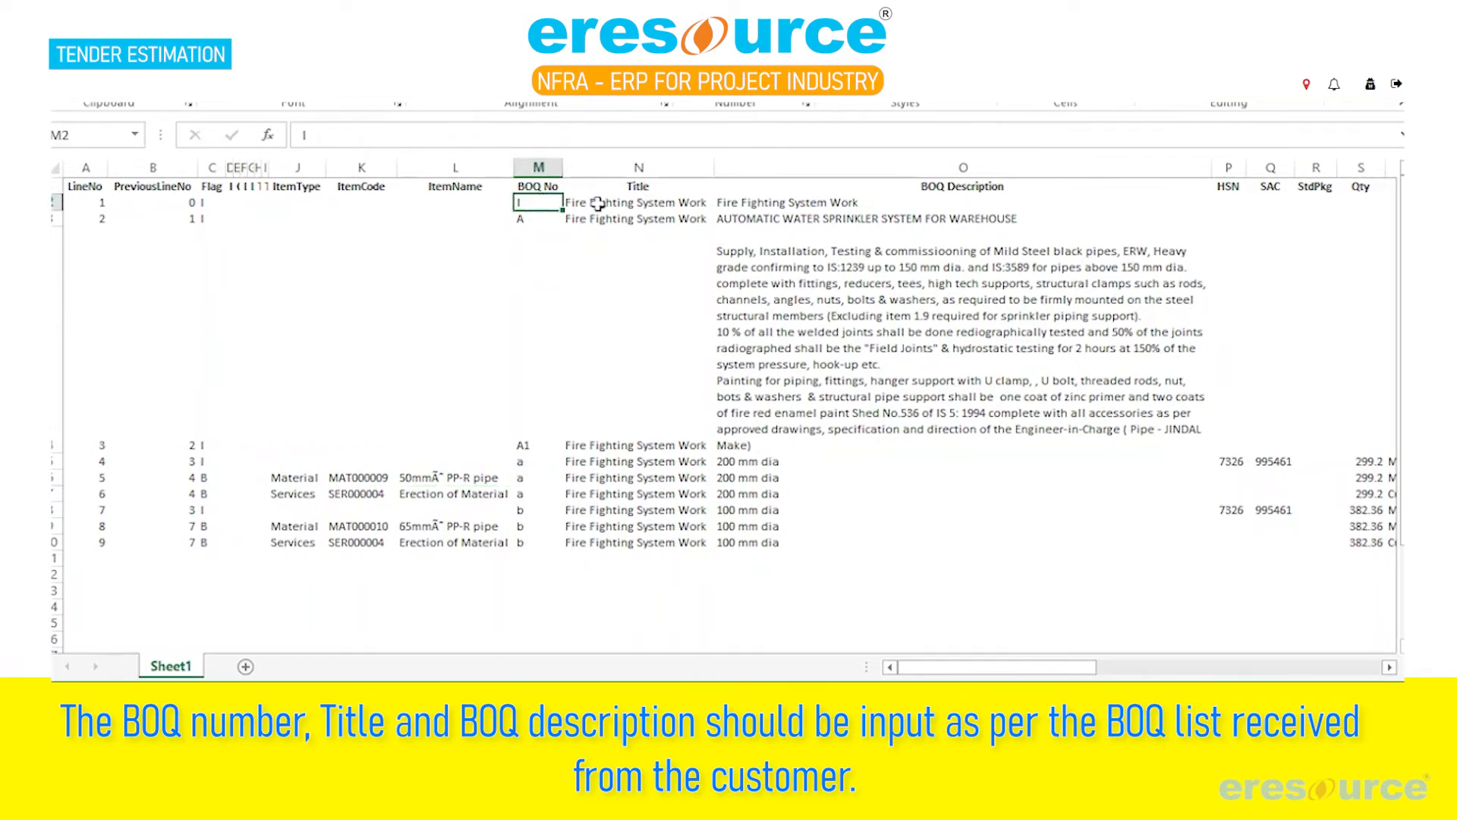